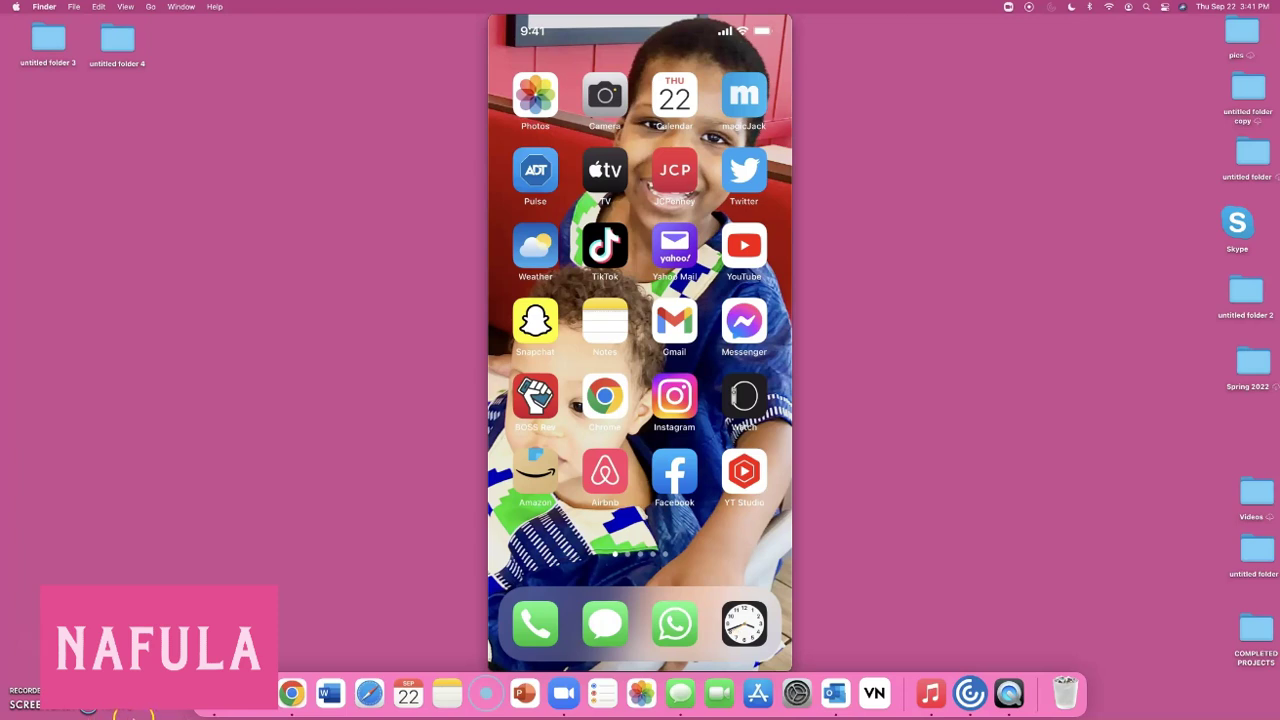
Step: Open the portrait photo's information on the phone and set its adjusted date to September 1, 2022
left_click(643, 690)
left_click(536, 97)
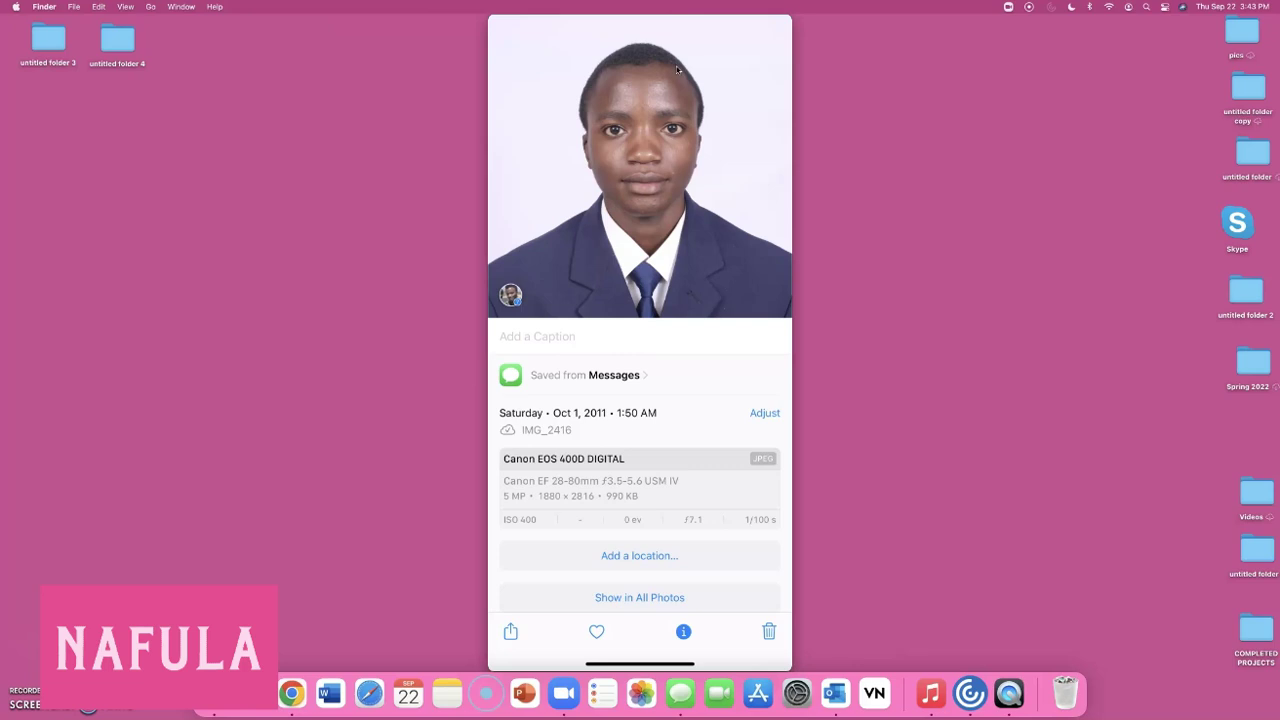
mouse_move(760, 457)
left_click(760, 408)
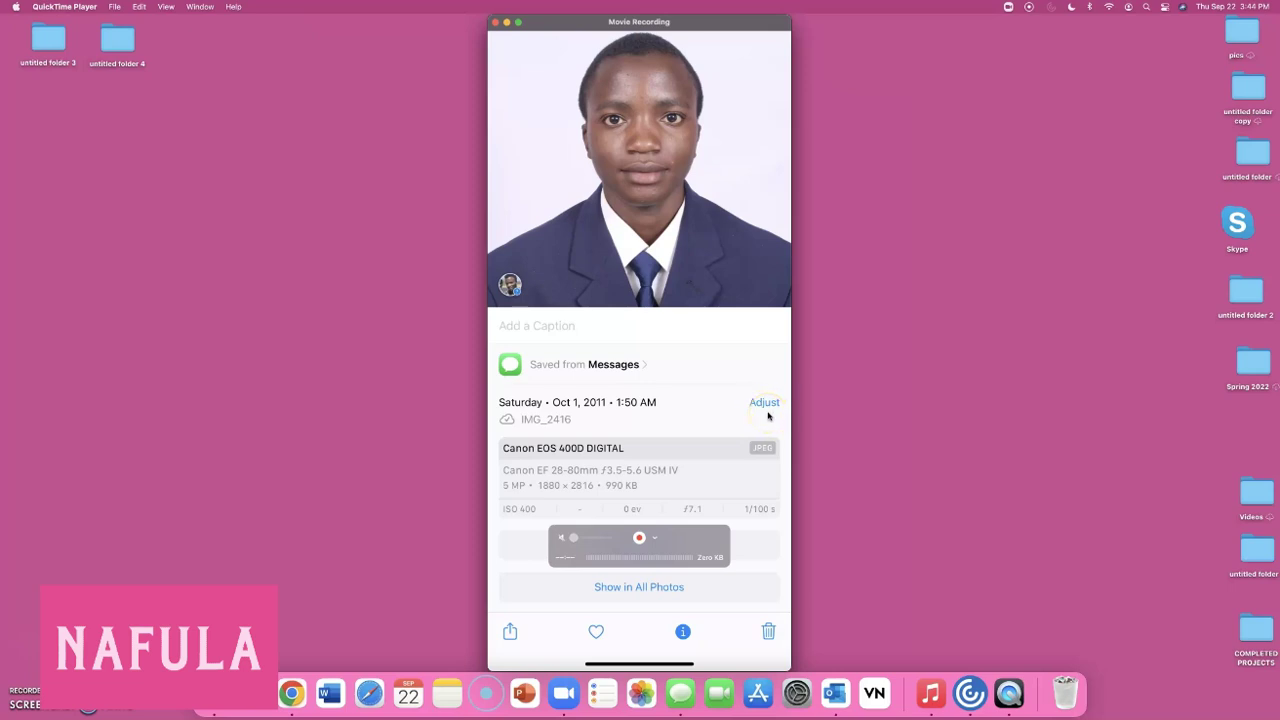
left_click(768, 415)
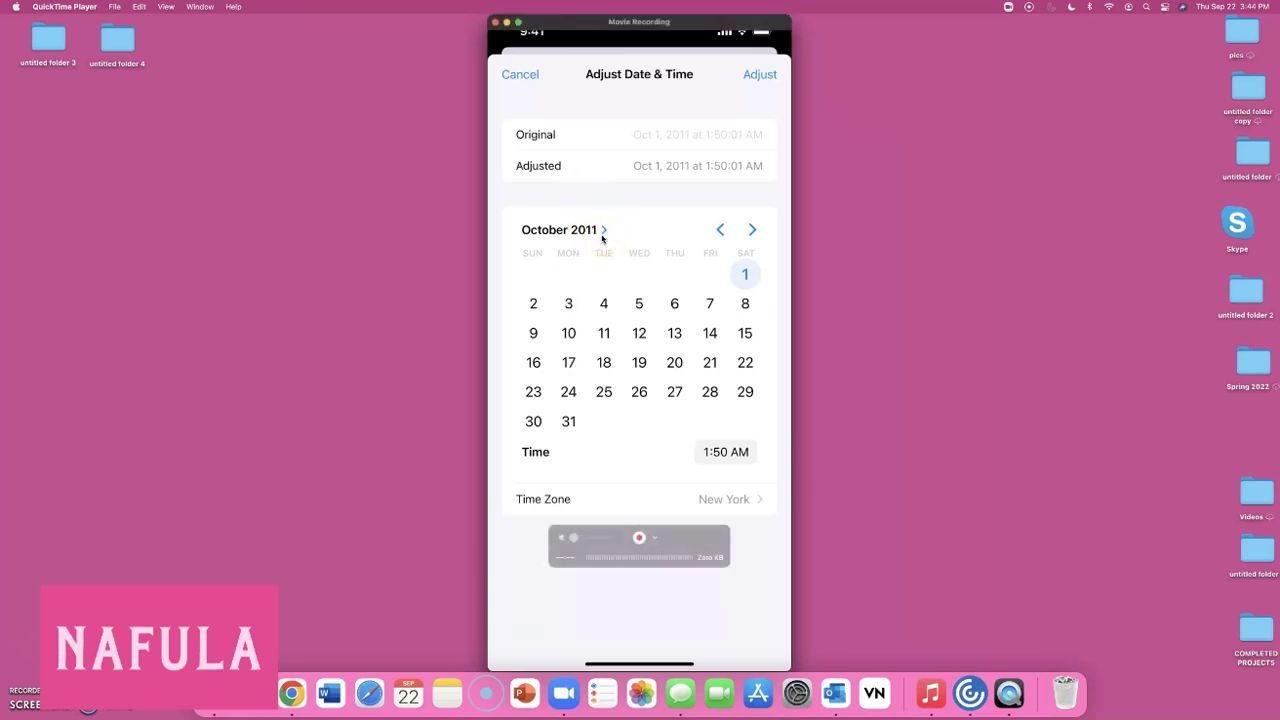
left_click(602, 235)
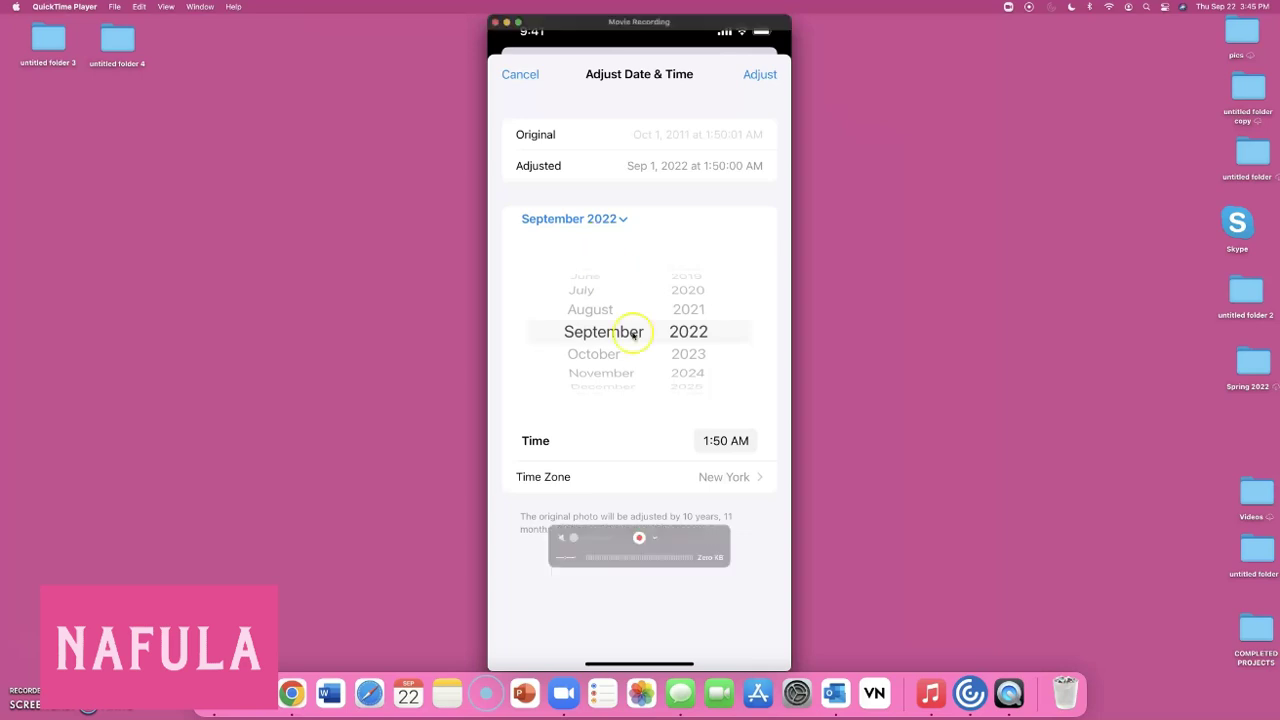
Step: Replace the photo's time zone with Nairobi, Kenya and apply the date and time adjustment
left_click(754, 487)
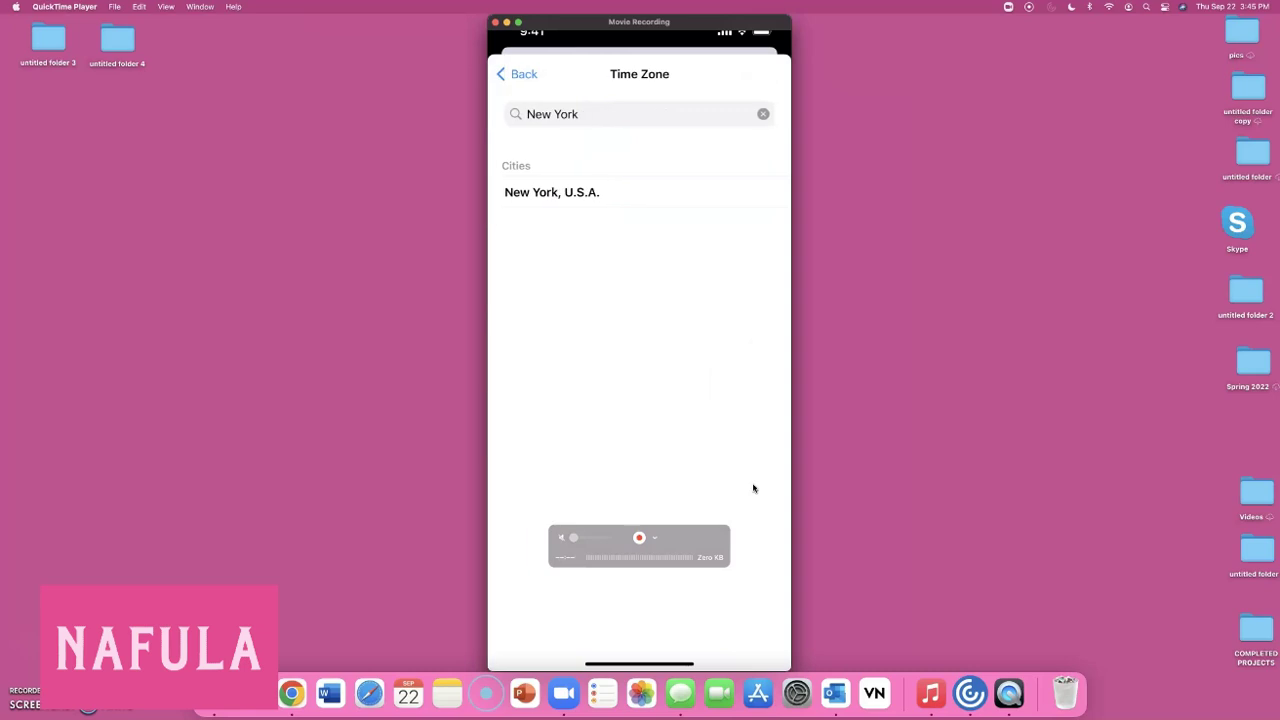
key("BackSpace")
key("BackSpace")
key("BackSpace")
key("BackSpace")
key("BackSpace")
key("BackSpace")
key("BackSpace")
key("BackSpace")
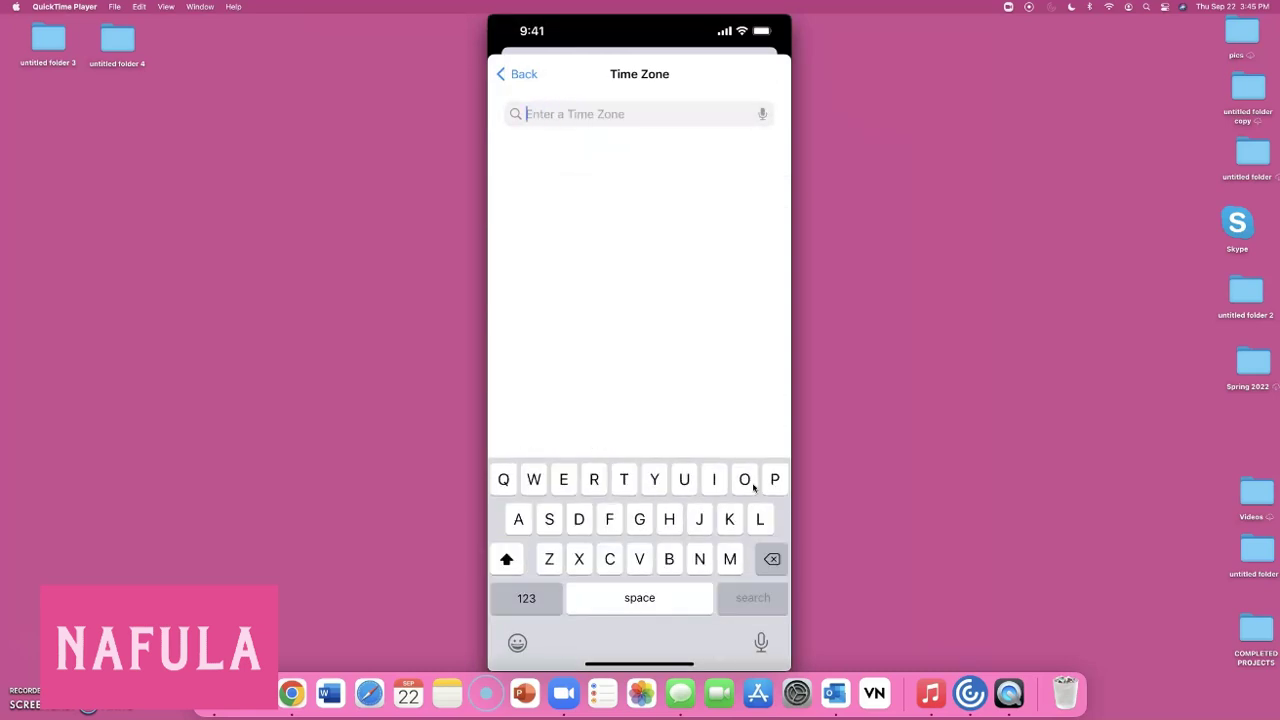
type("Nair")
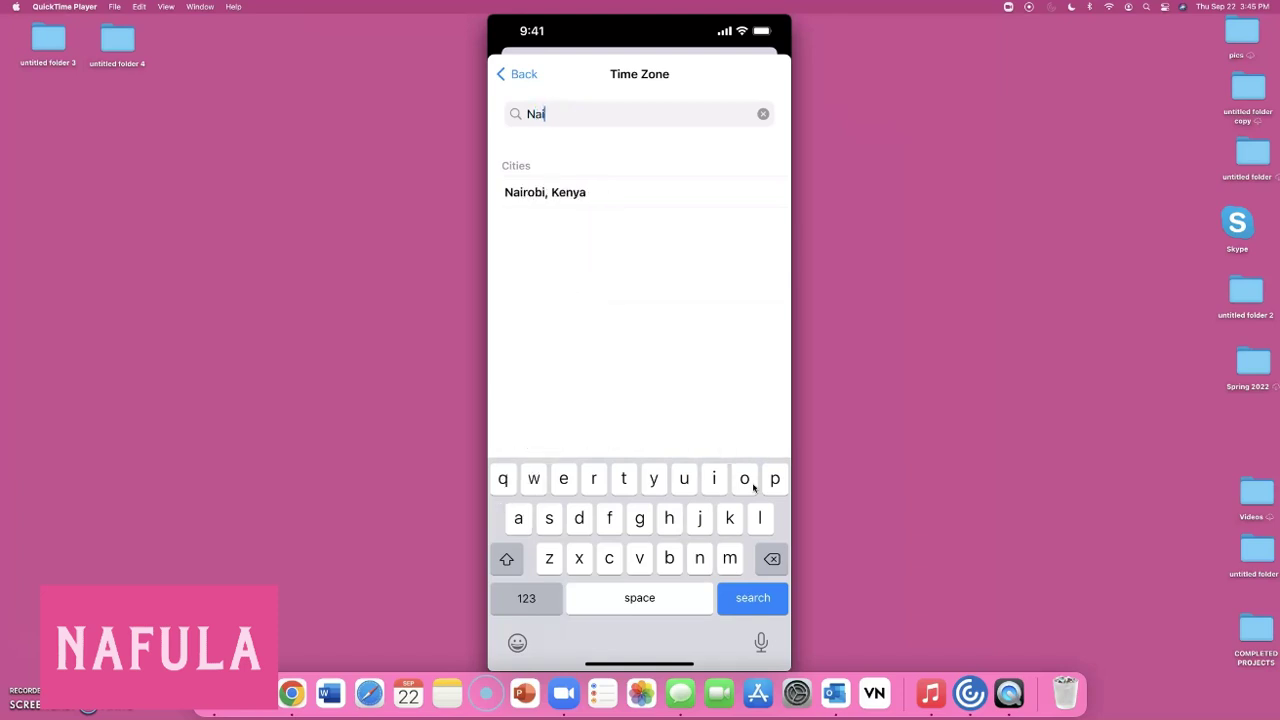
left_click(545, 192)
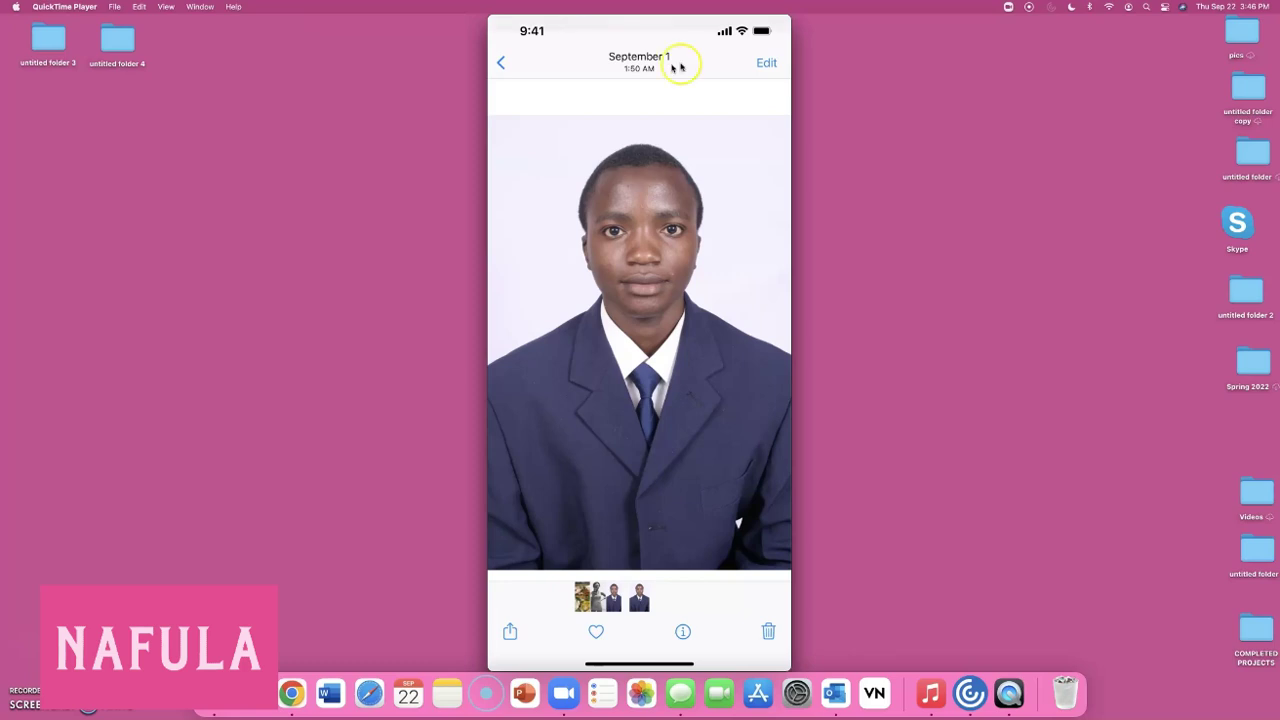
Step: Crop the portrait to a square ratio framed closely on the head and shoulders, and save the edit
left_click(762, 63)
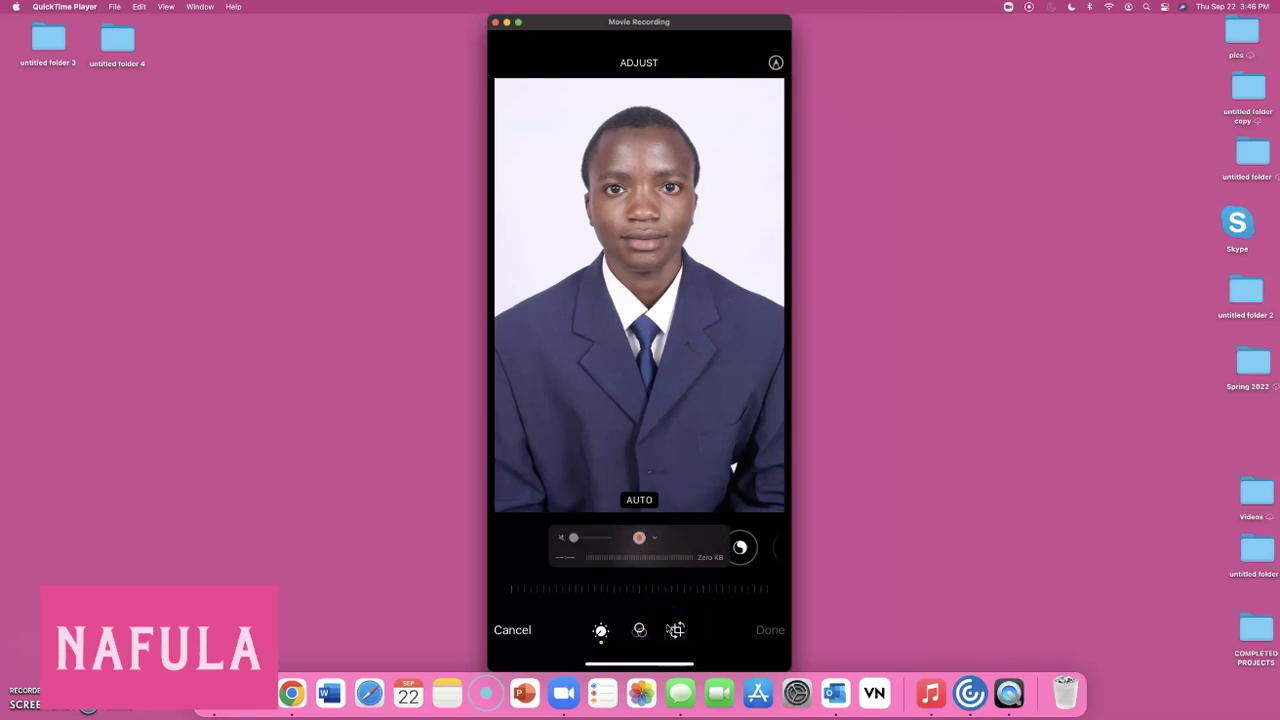
left_click(675, 629)
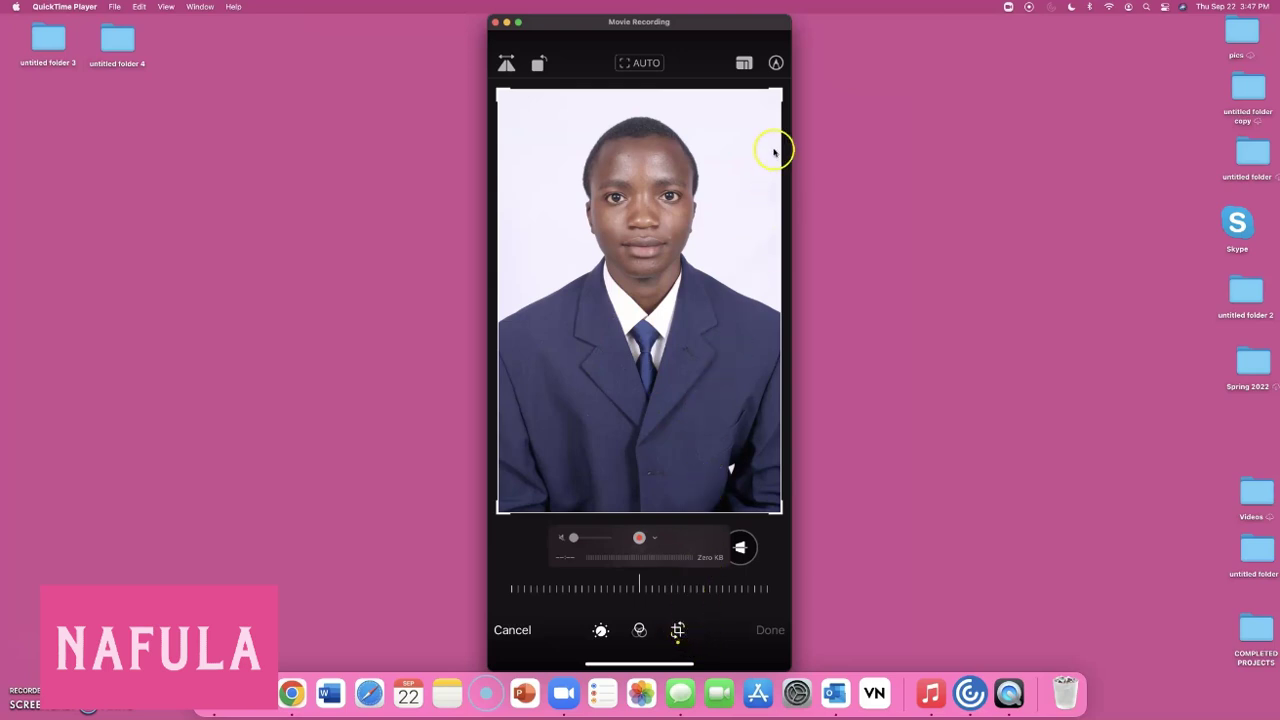
left_click(744, 64)
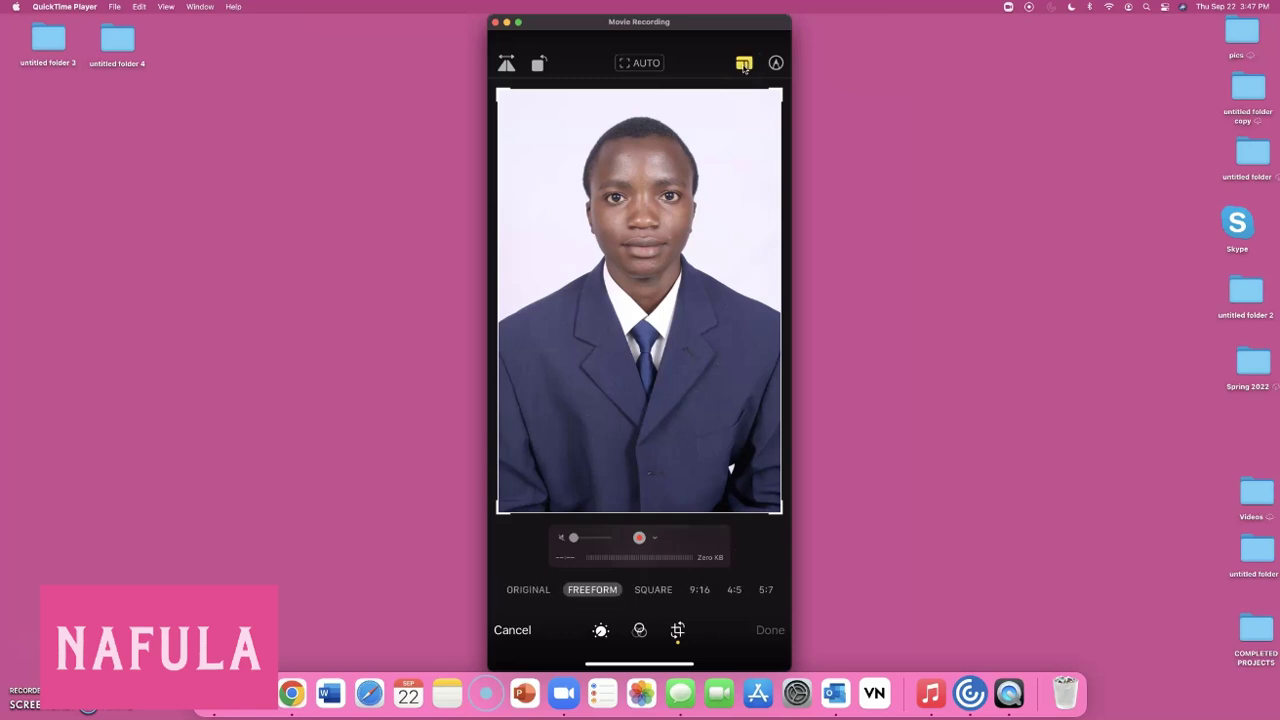
left_click(744, 63)
left_click(661, 592)
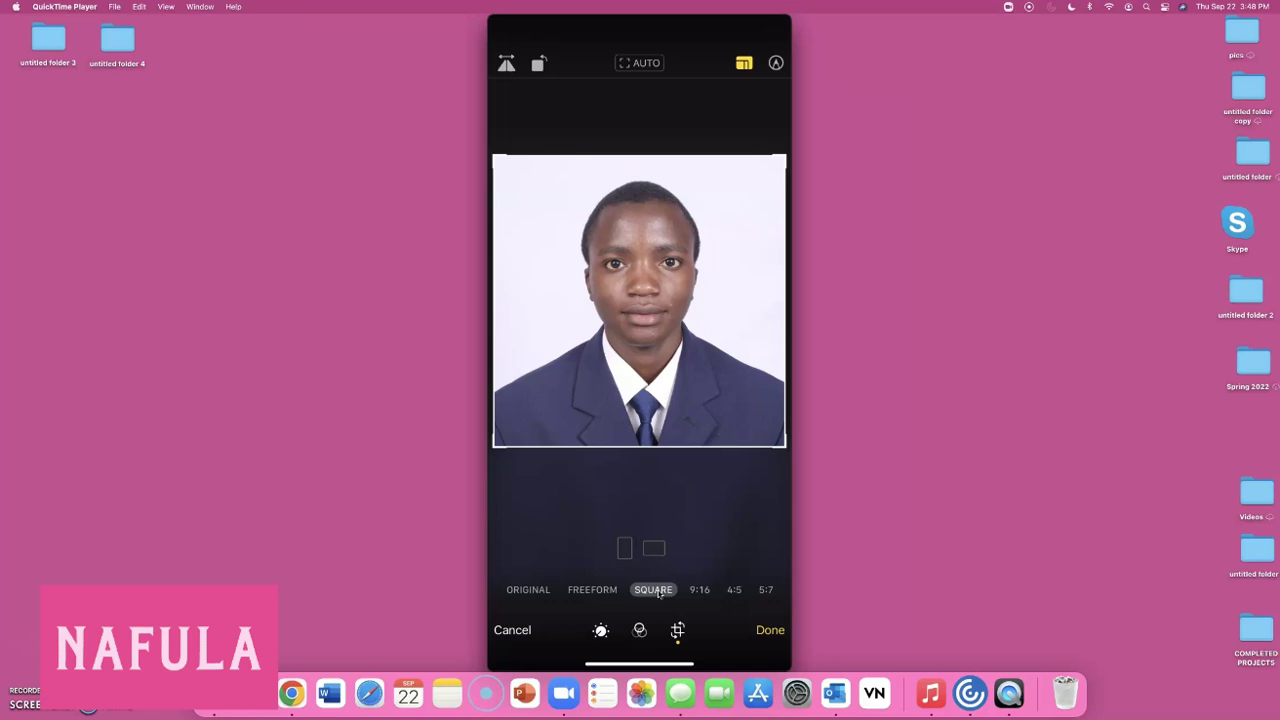
left_click(654, 450)
left_click(652, 450)
left_click(651, 451)
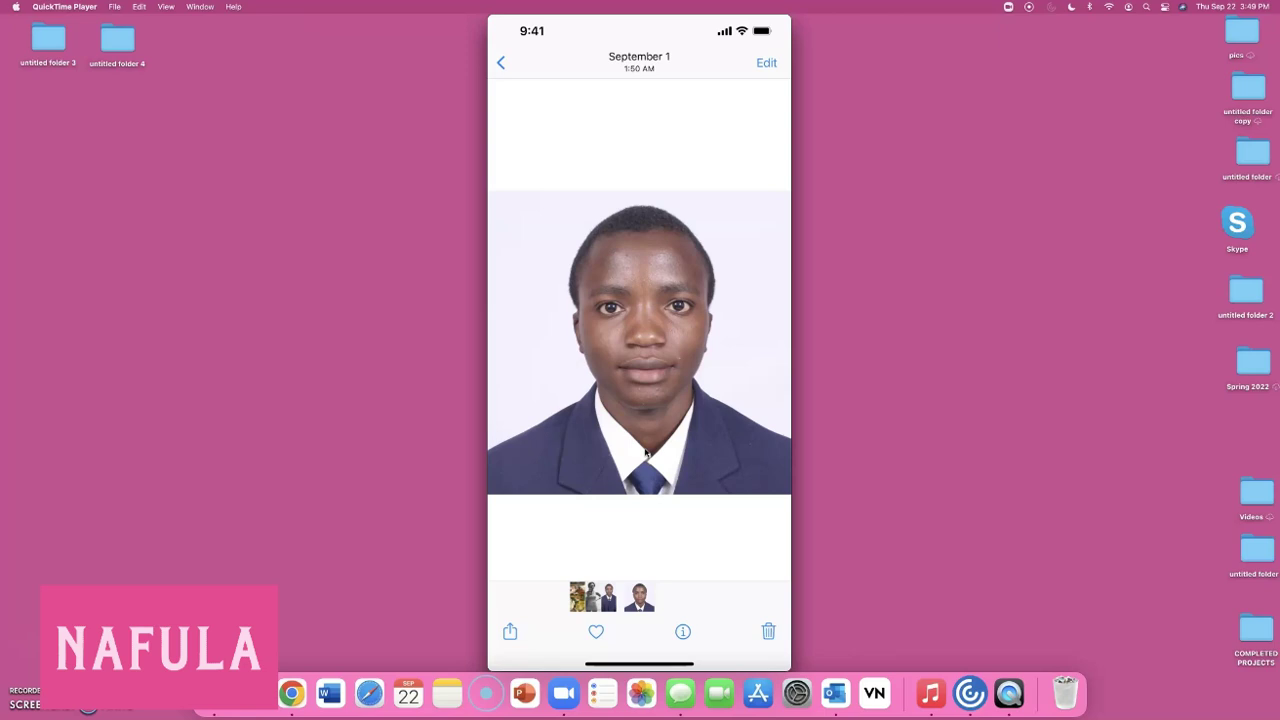
Step: Share the cropped portrait to the Mac with AirDrop
left_click(509, 636)
left_click(510, 634)
left_click(510, 634)
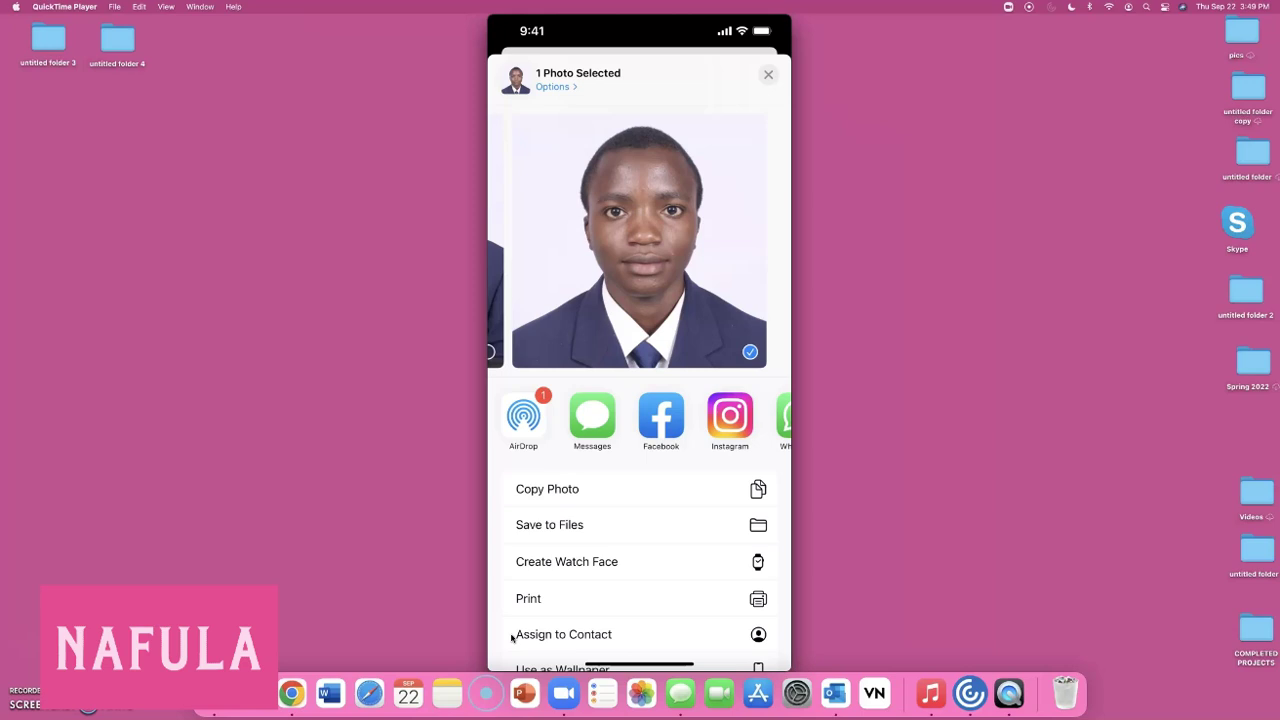
left_click(538, 428)
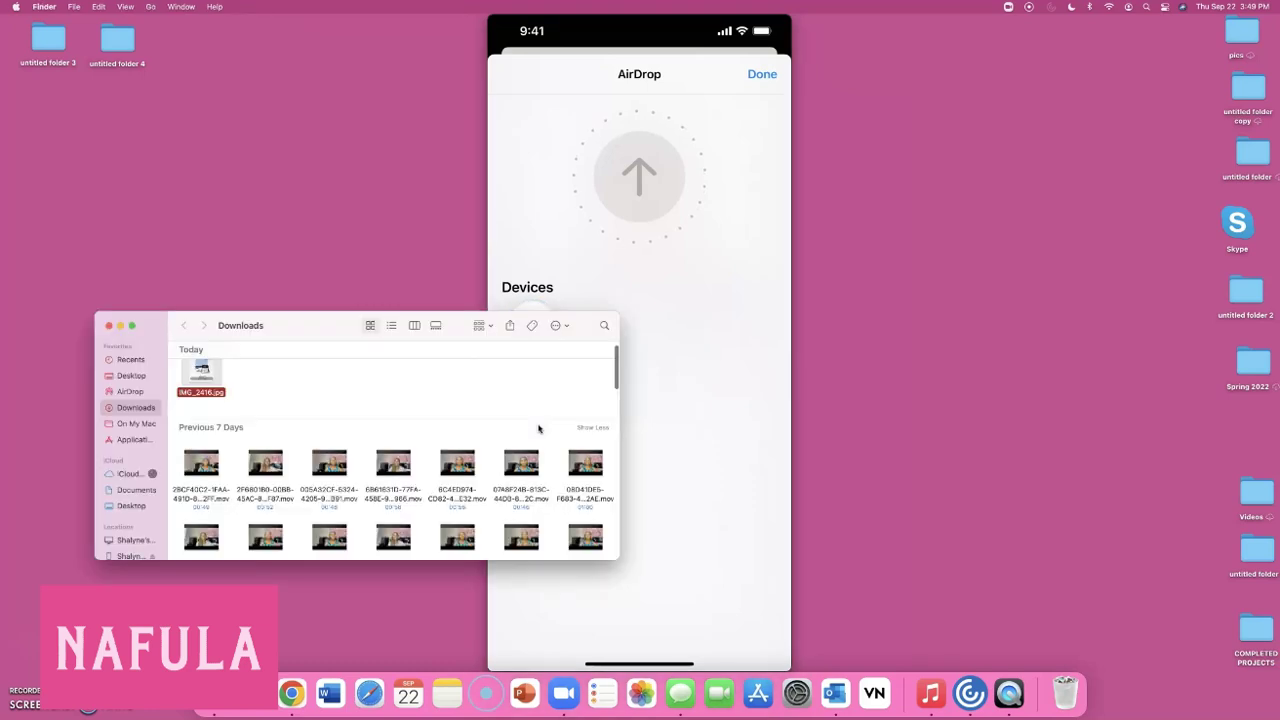
Step: Move IMG_2416.jpg from the Downloads folder to the desktop and close the folder window
left_click(331, 405)
left_click(200, 381)
left_click_drag(200, 385, 252, 224)
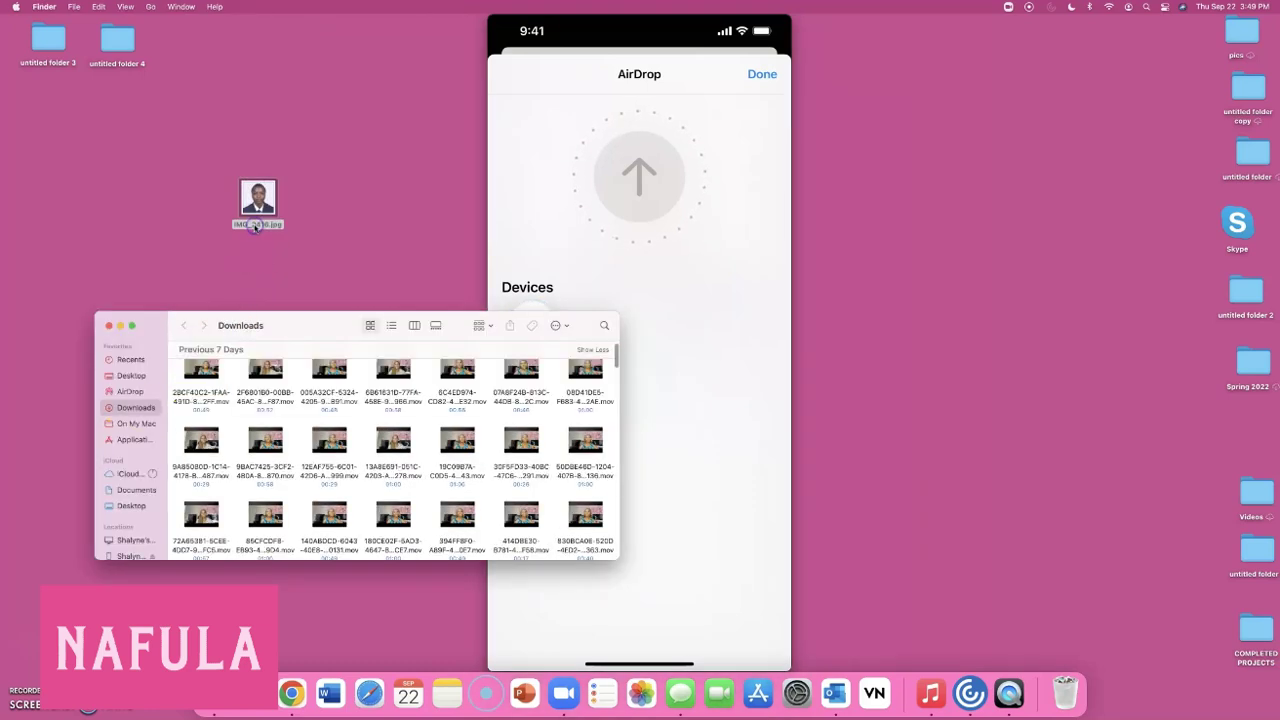
left_click(109, 325)
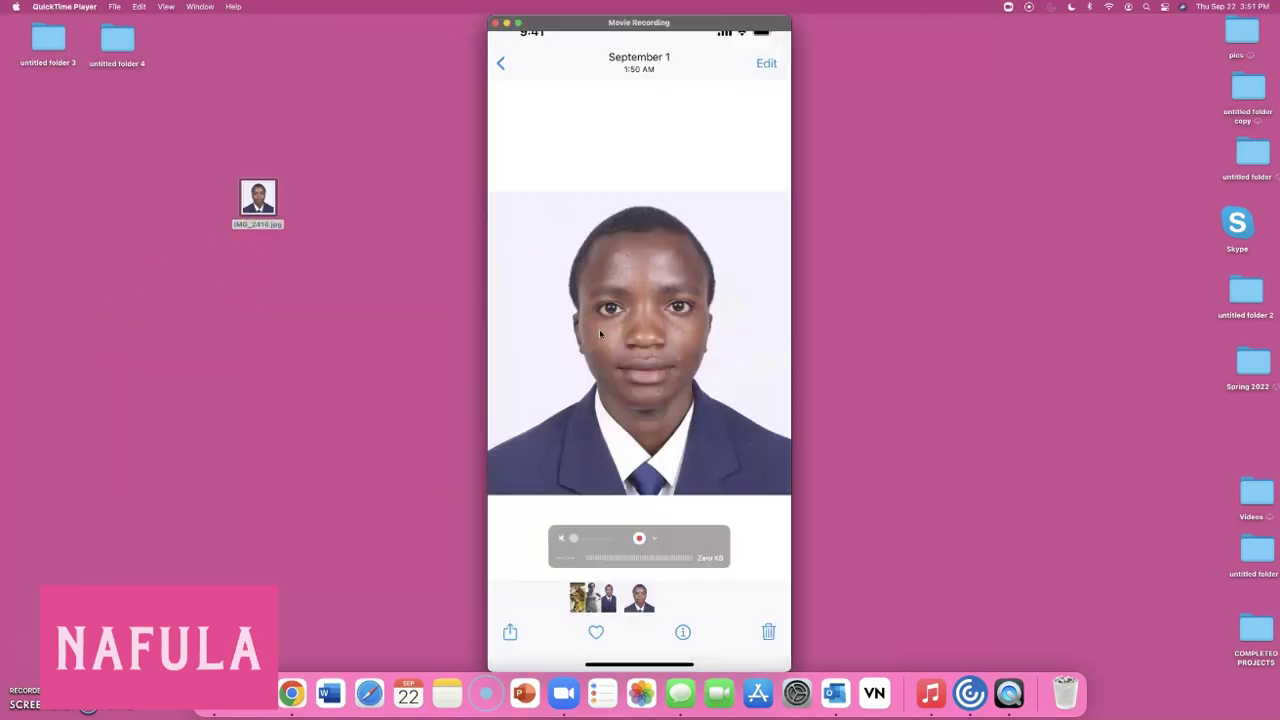
Step: Close the mirrored phone recording window and open IMG_2416.jpg from the desktop in Preview
left_click(247, 202)
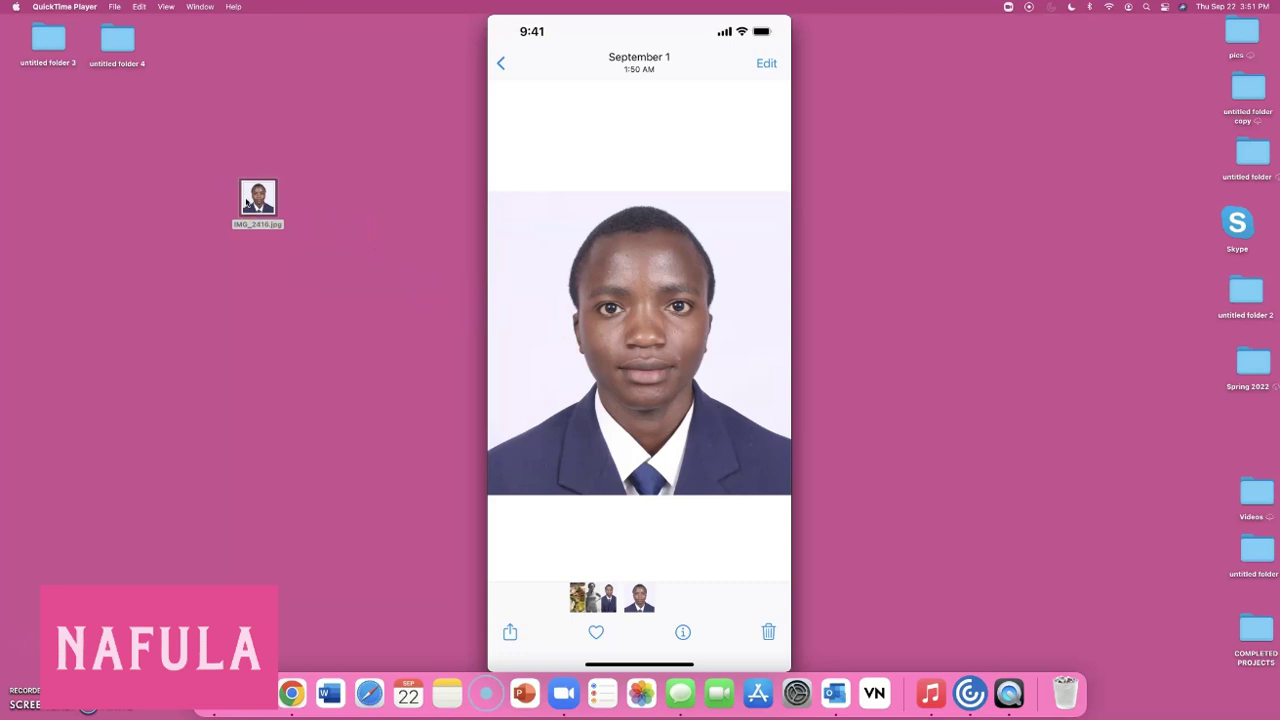
left_click(617, 233)
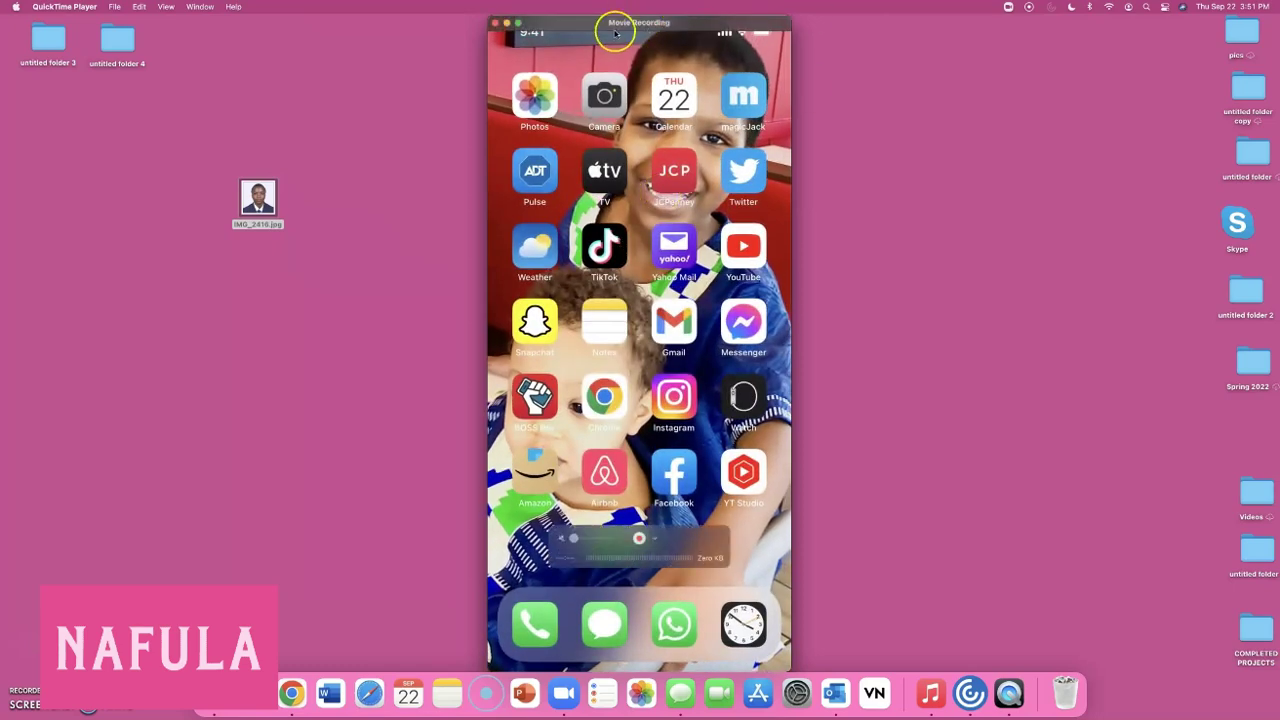
left_click(494, 23)
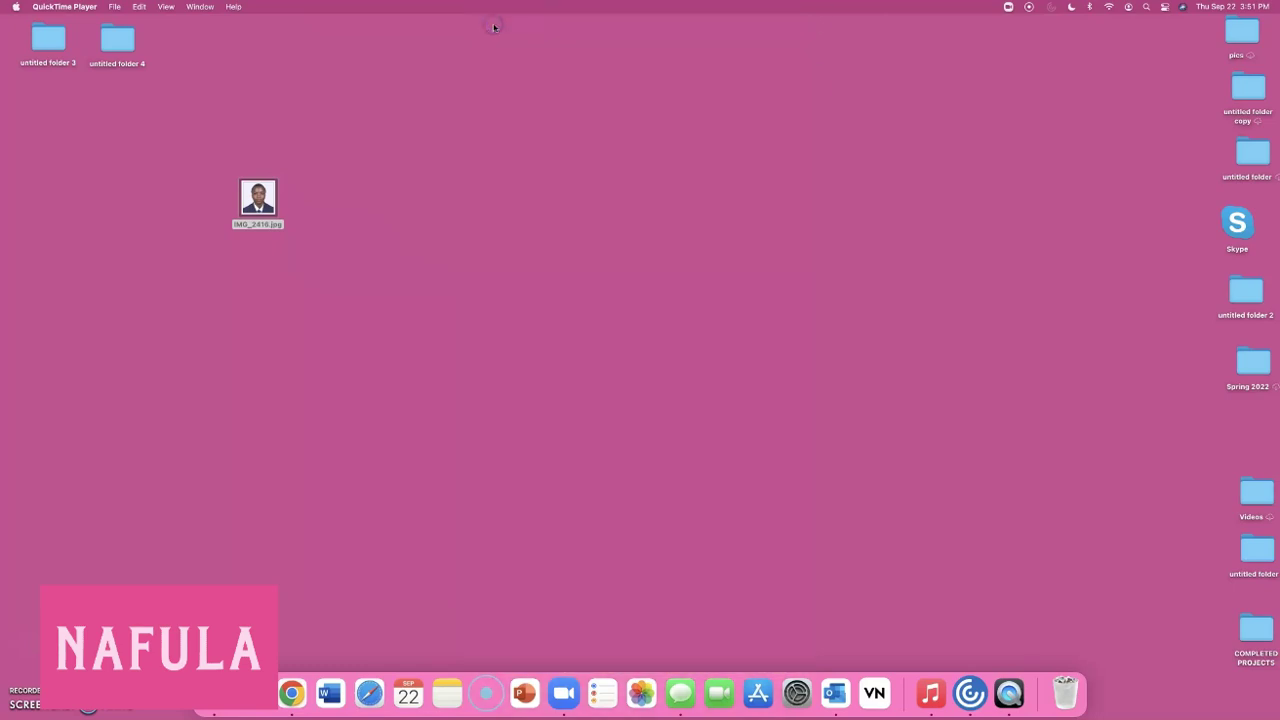
left_click(238, 515)
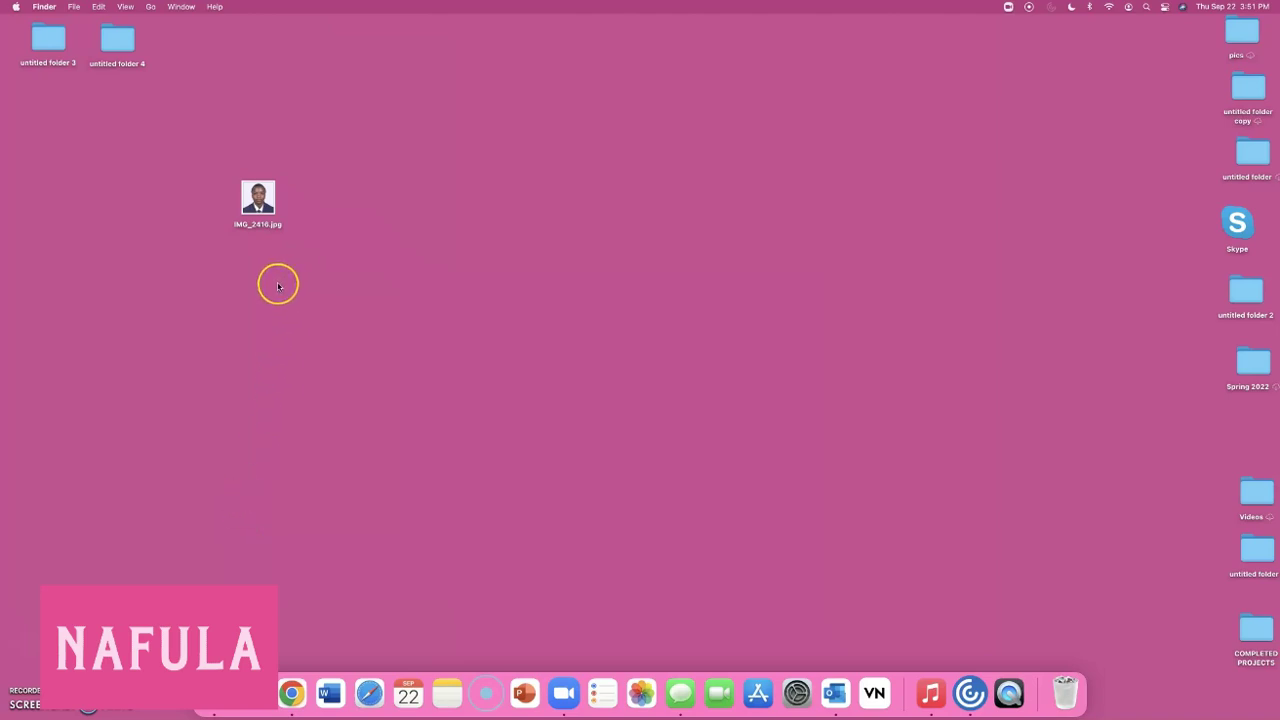
left_click(259, 203)
double_click(259, 203)
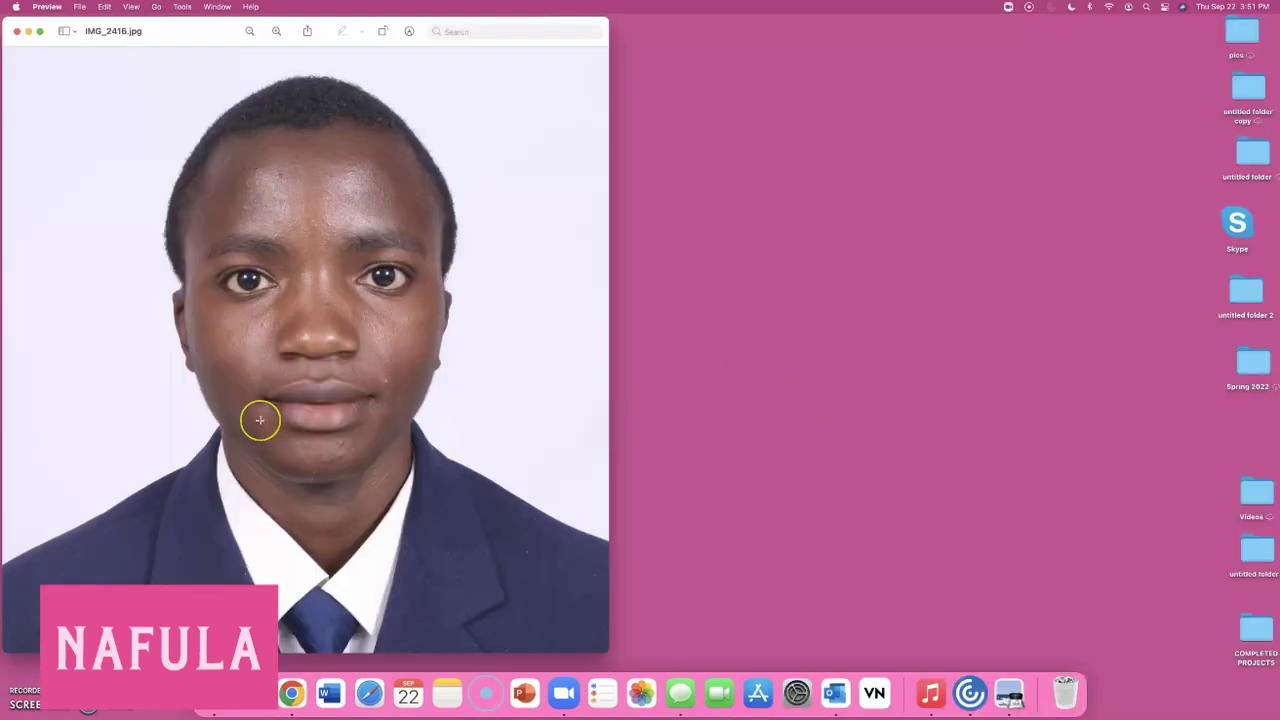
Step: Resize the image to 600 by 600 pixels with a resolution of 300 pixels/inch
left_click(104, 6)
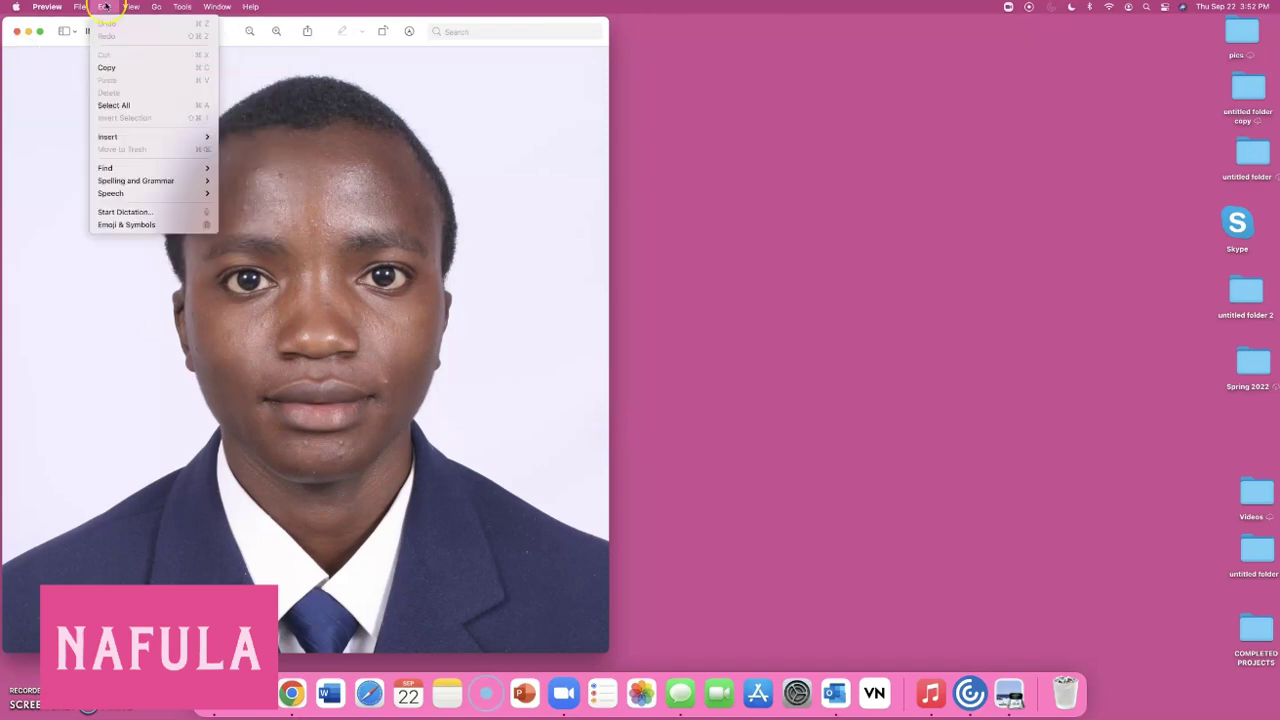
left_click(183, 7)
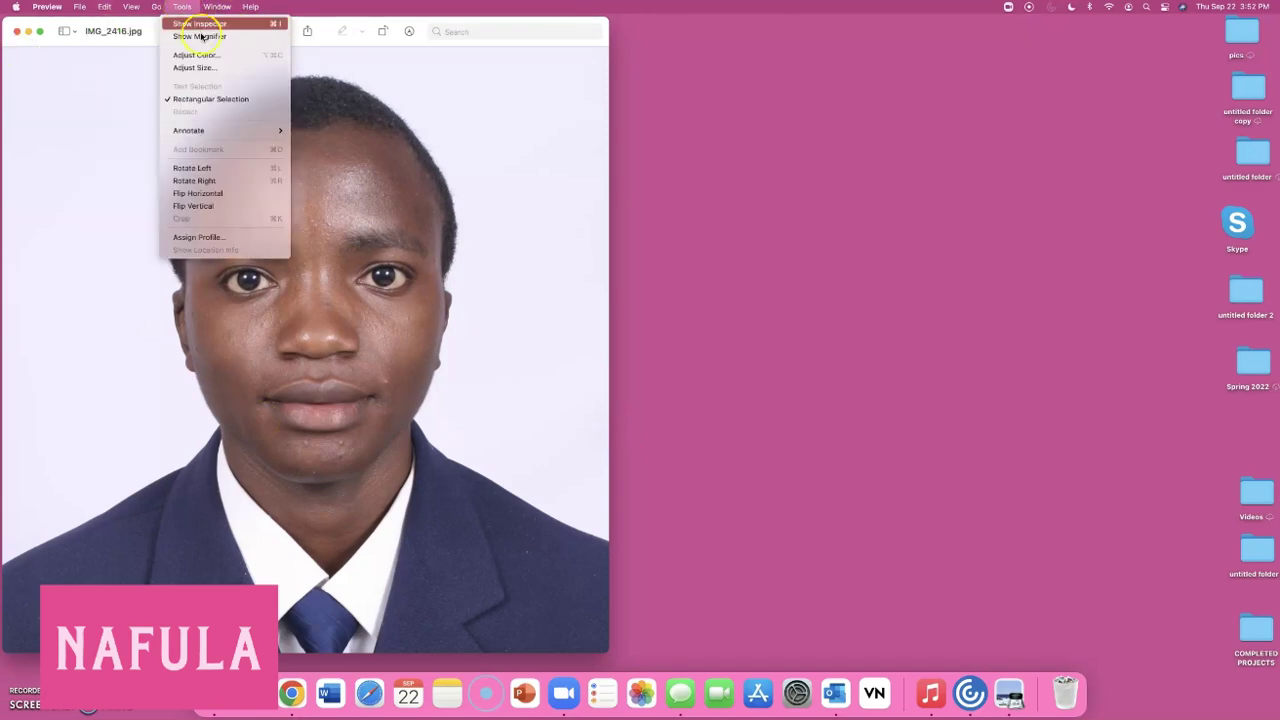
left_click(210, 68)
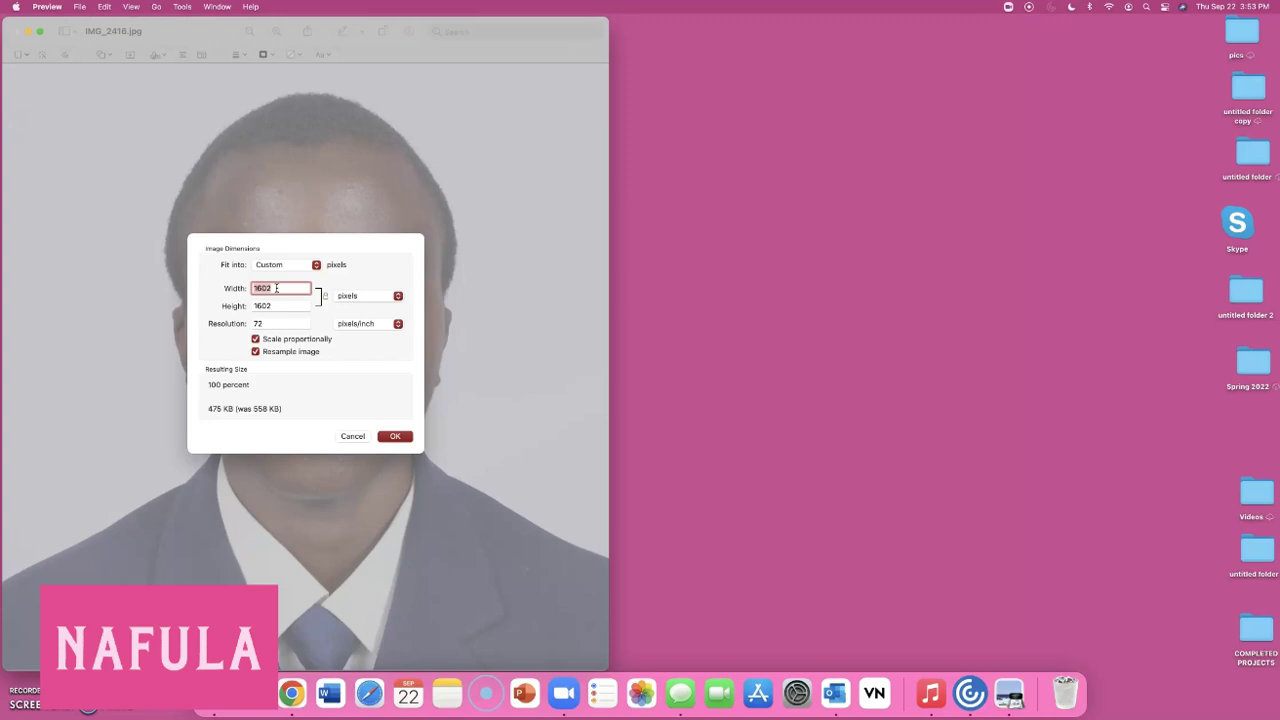
type("6")
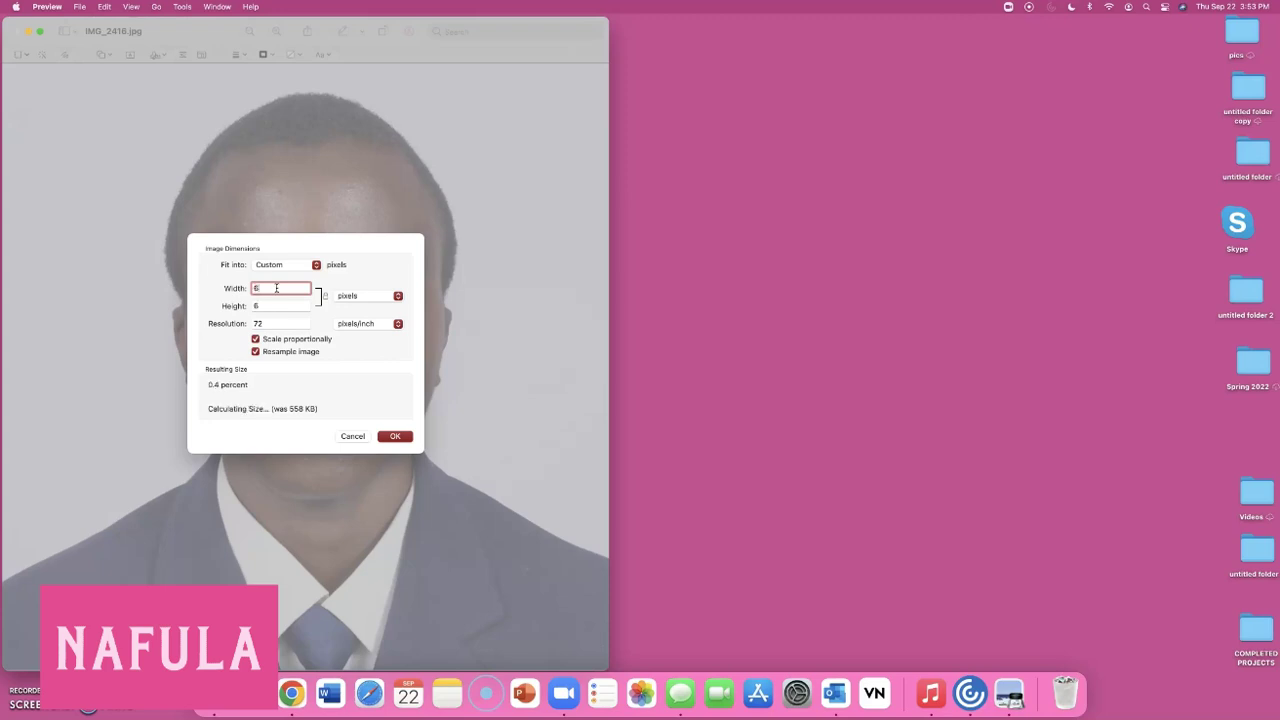
type("00")
left_click(266, 304)
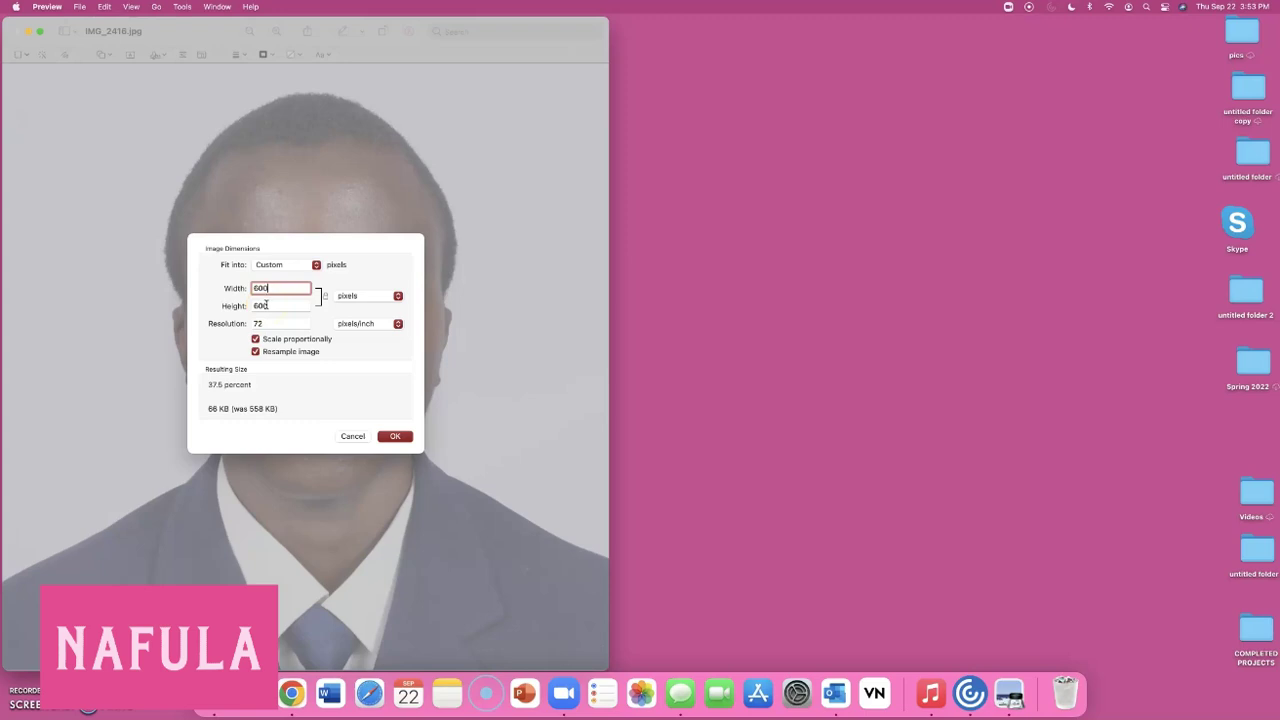
left_click(266, 323)
key("BackSpace")
key("BackSpace")
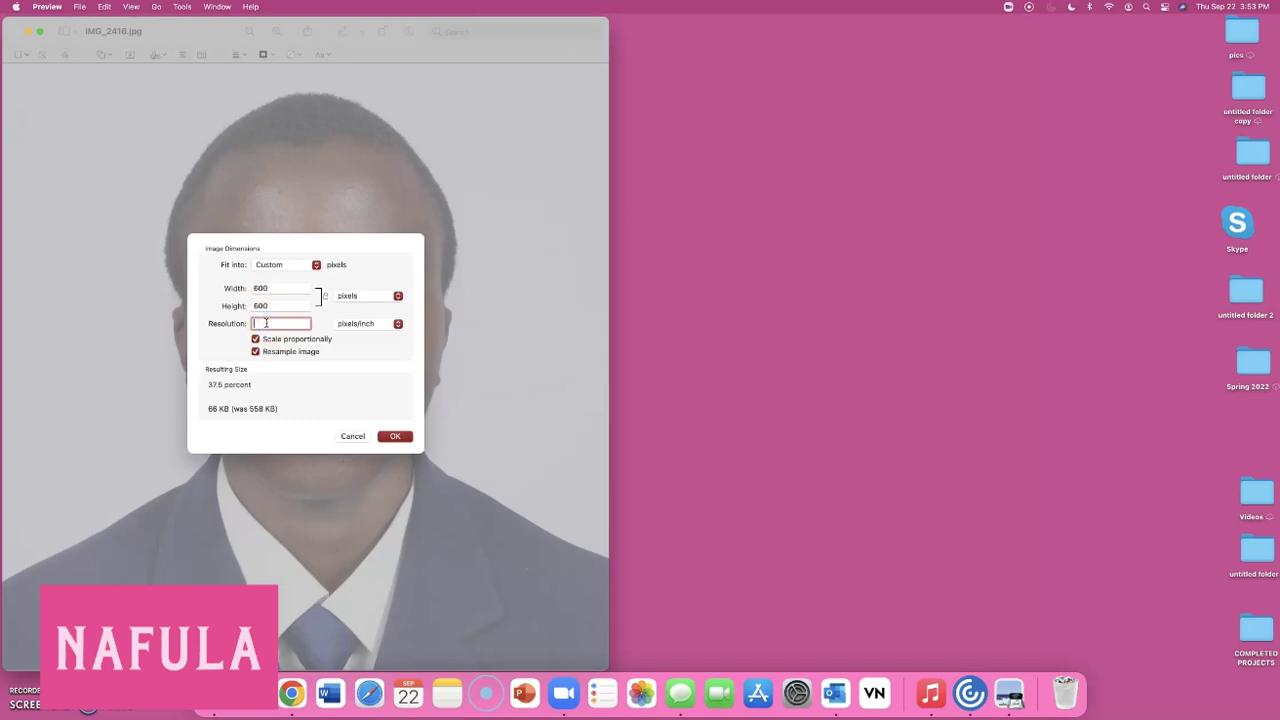
type("300")
left_click(395, 437)
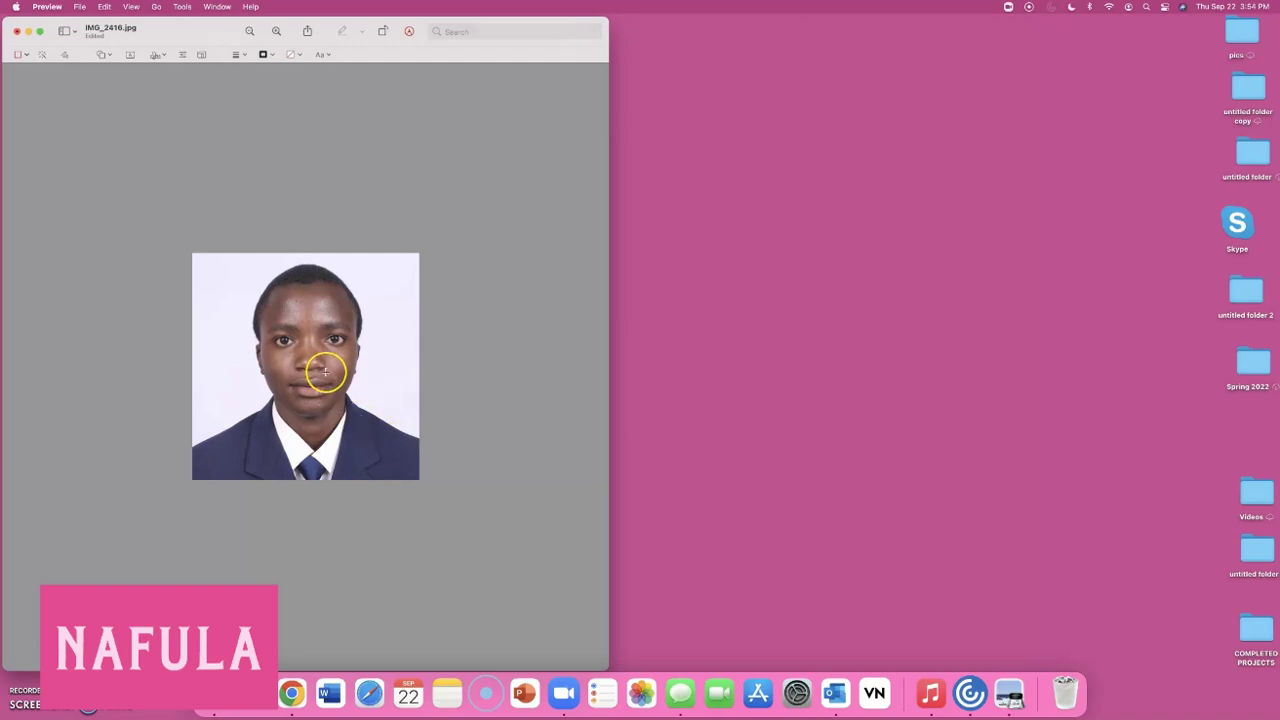
Step: Save and close the resized IMG_2416.jpg, then reopen it from the desktop and move its window clear of the screen edge
left_click(17, 32)
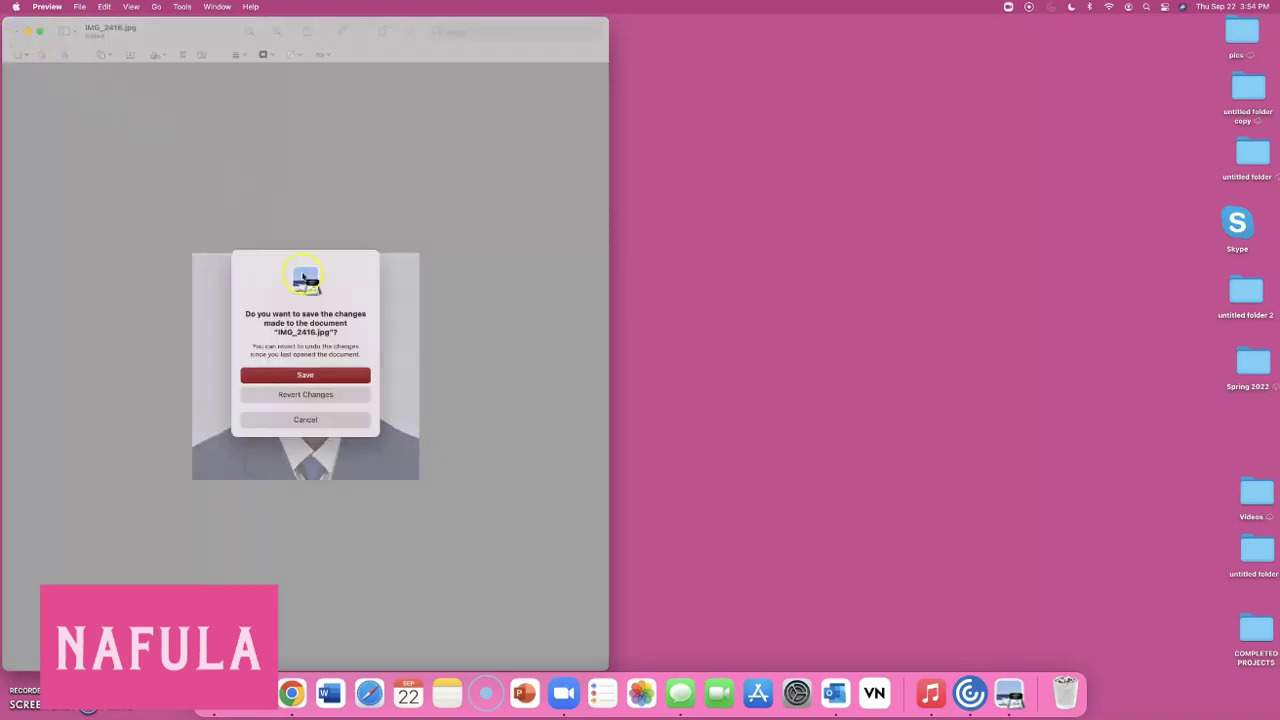
left_click(330, 376)
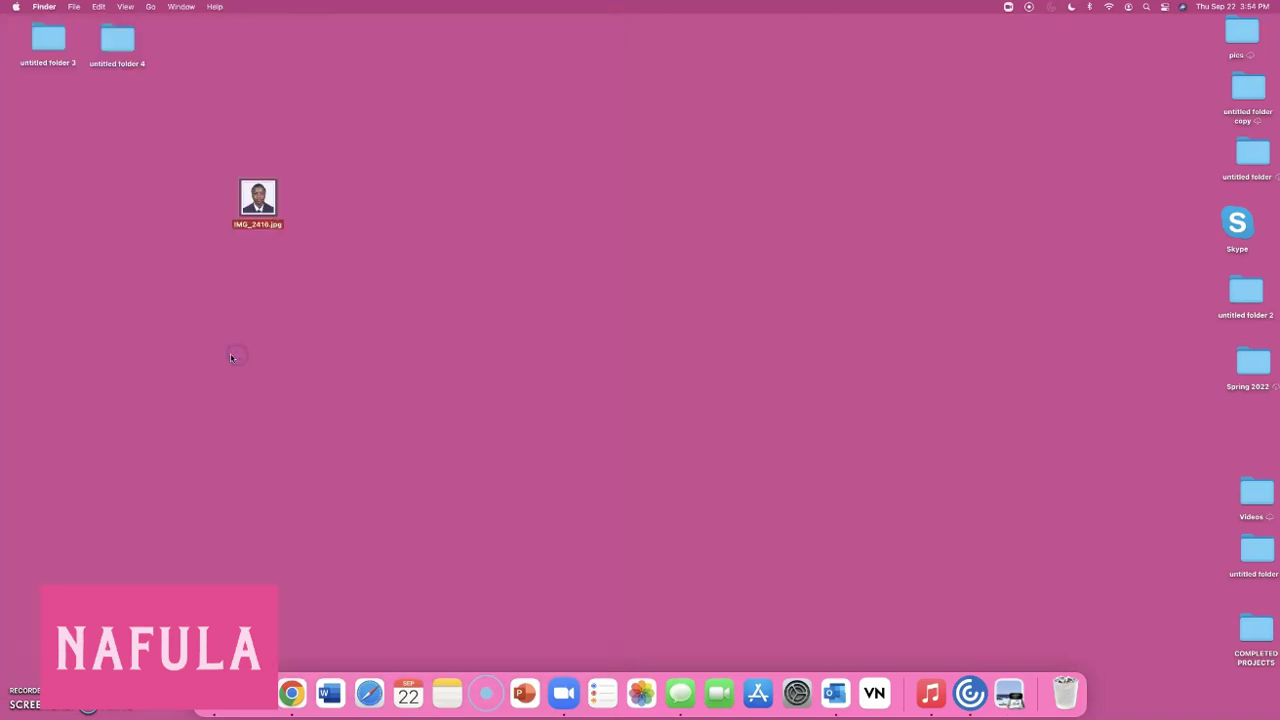
left_click(264, 170)
double_click(262, 199)
left_click_drag(170, 33, 405, 118)
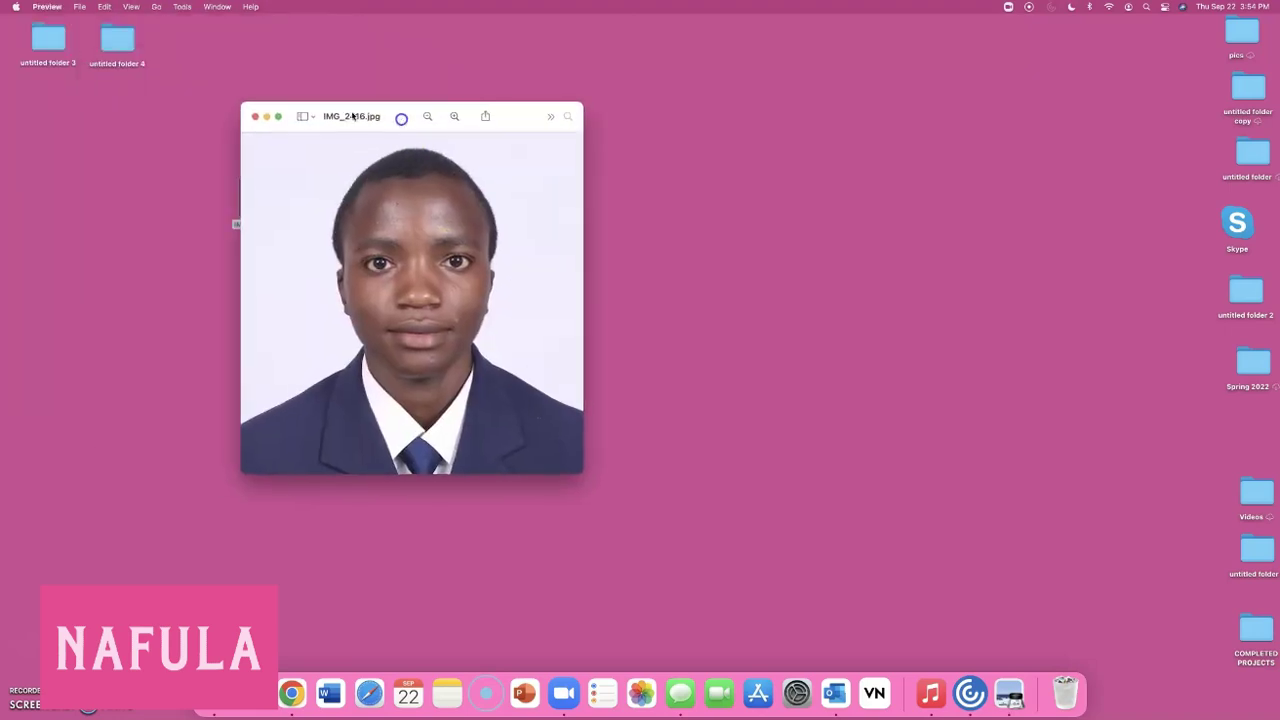
Step: Re-enter the saved image's width in the size adjustment and apply it with the resolution at 300 pixels/inch
left_click(181, 8)
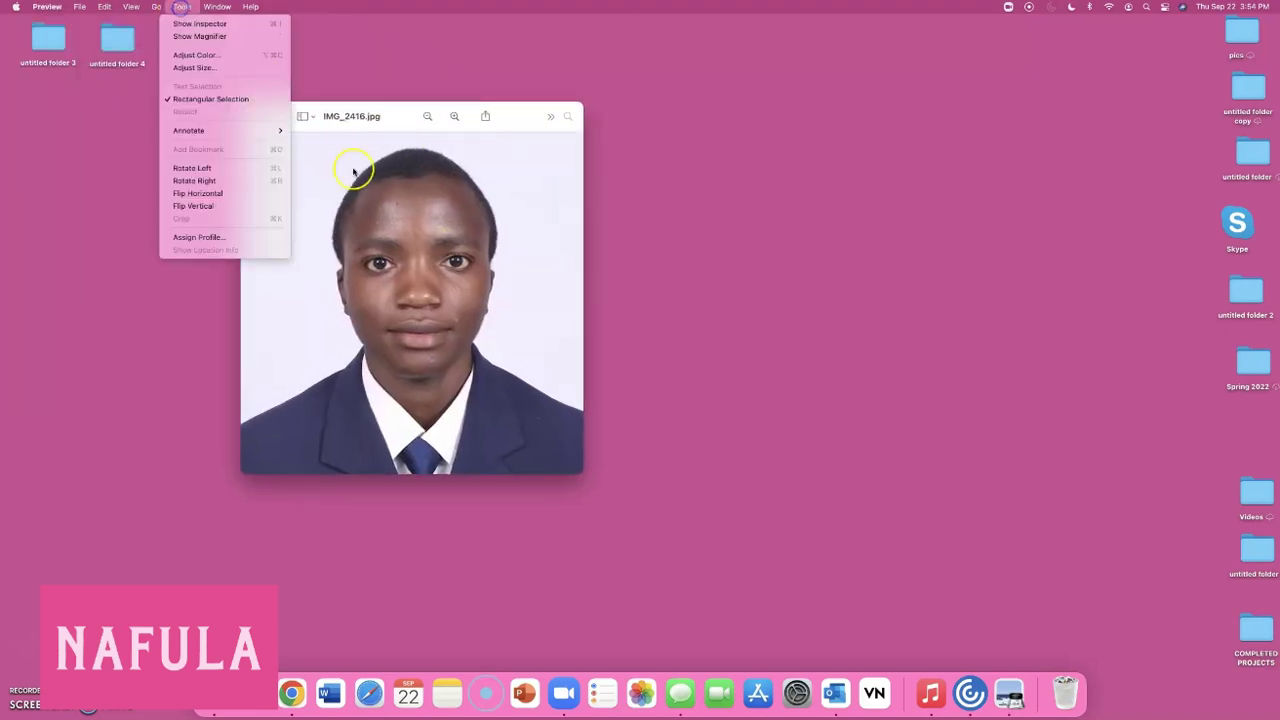
left_click(228, 67)
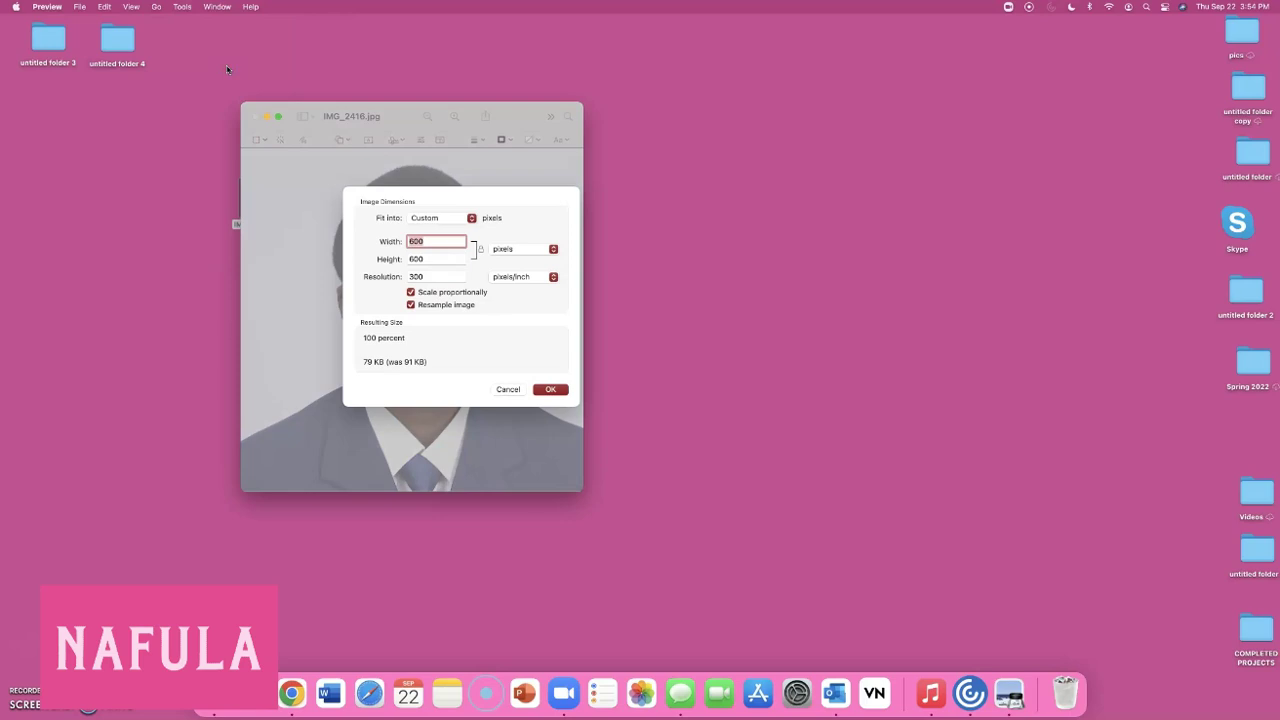
type("500")
left_click(427, 277)
left_click(550, 389)
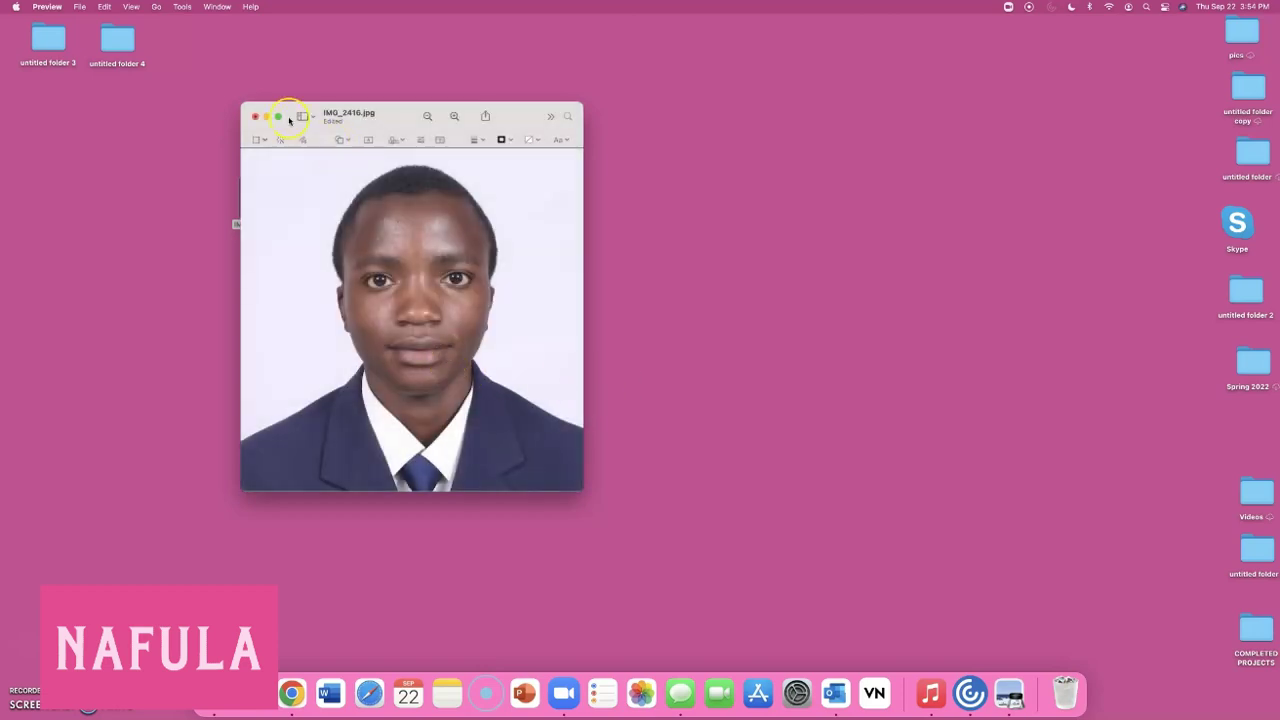
Step: Expand the IMG_2416.jpg window to full screen
left_click(278, 116)
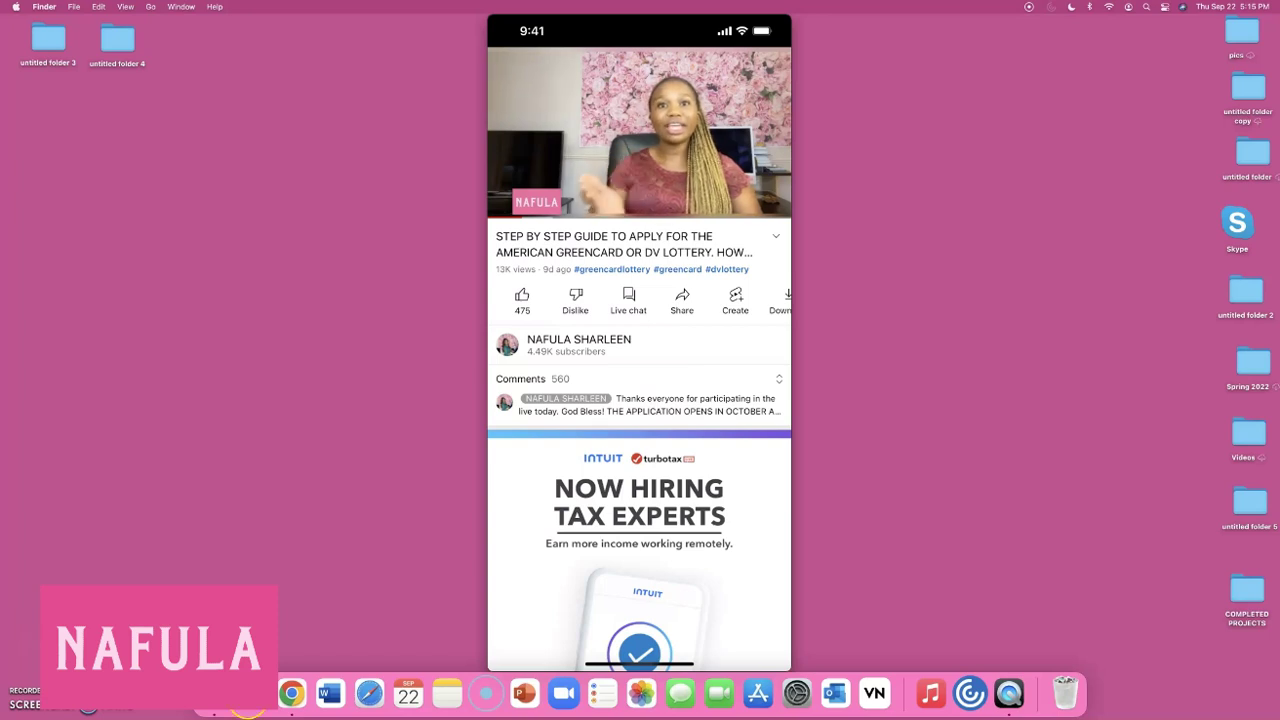
Step: Open the sharing options of the green card lottery video in the mirrored phone's YouTube app and copy its link
mouse_move(577, 490)
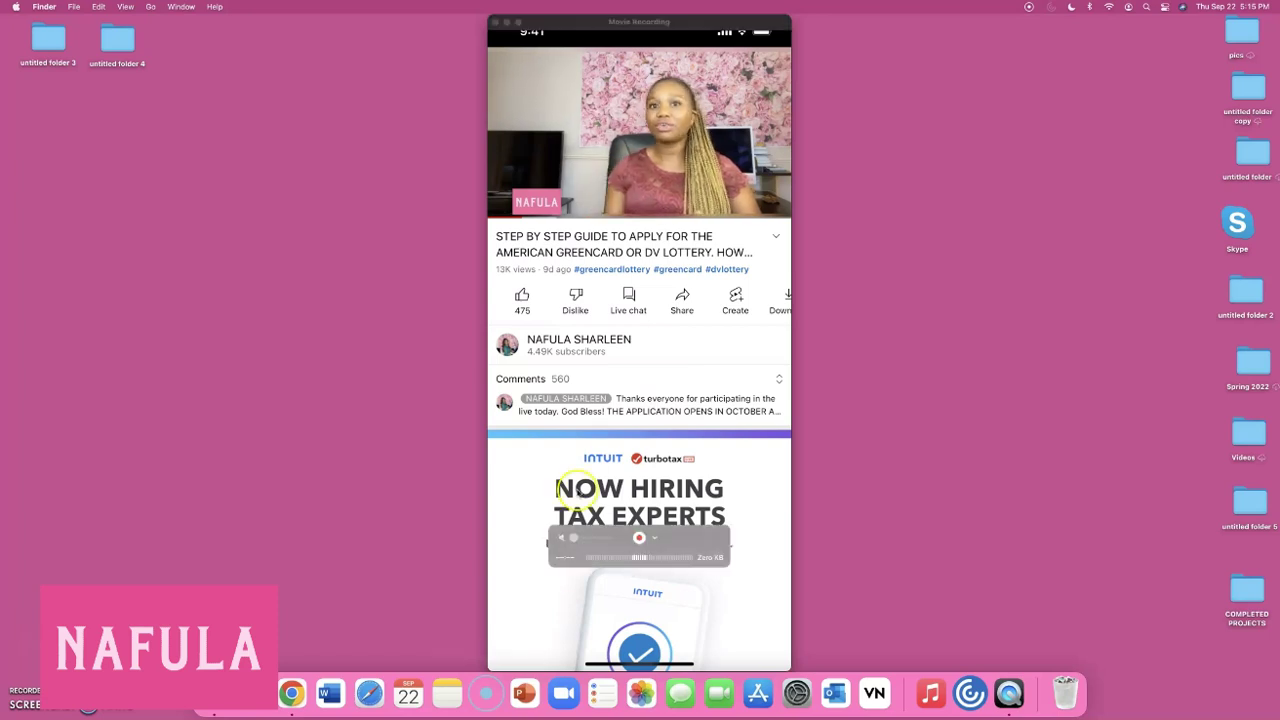
left_click(681, 300)
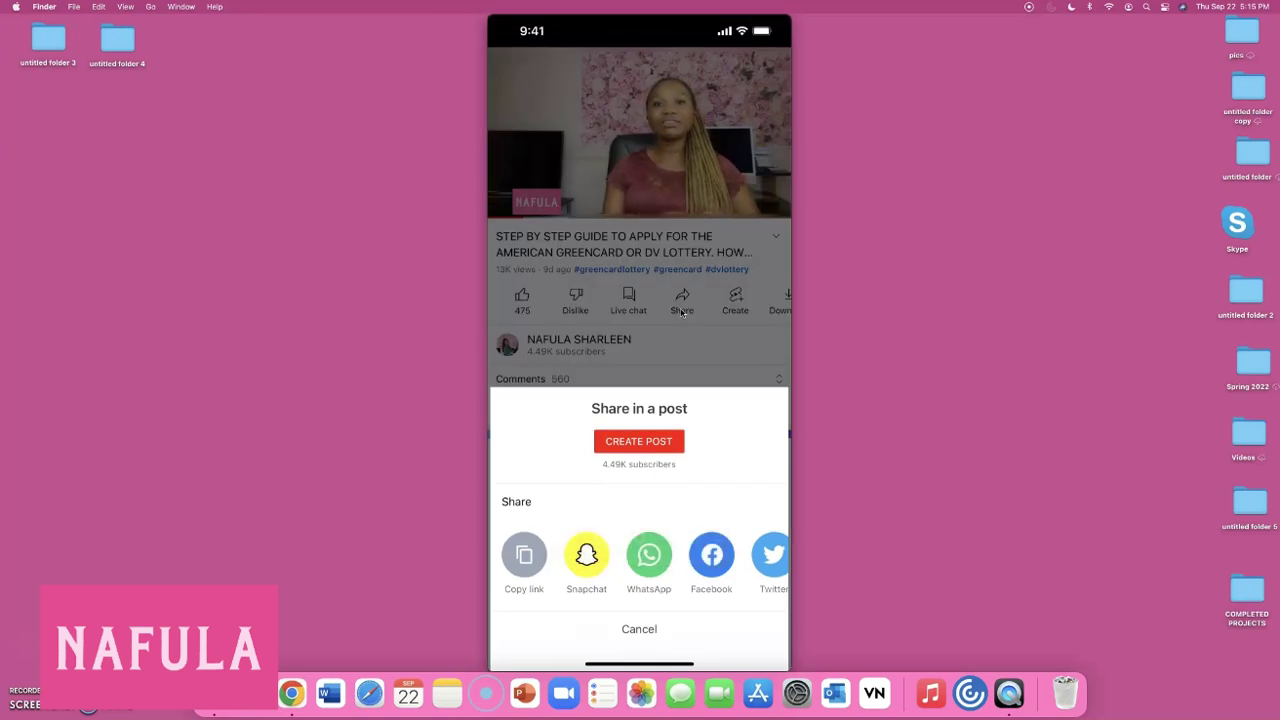
left_click(531, 577)
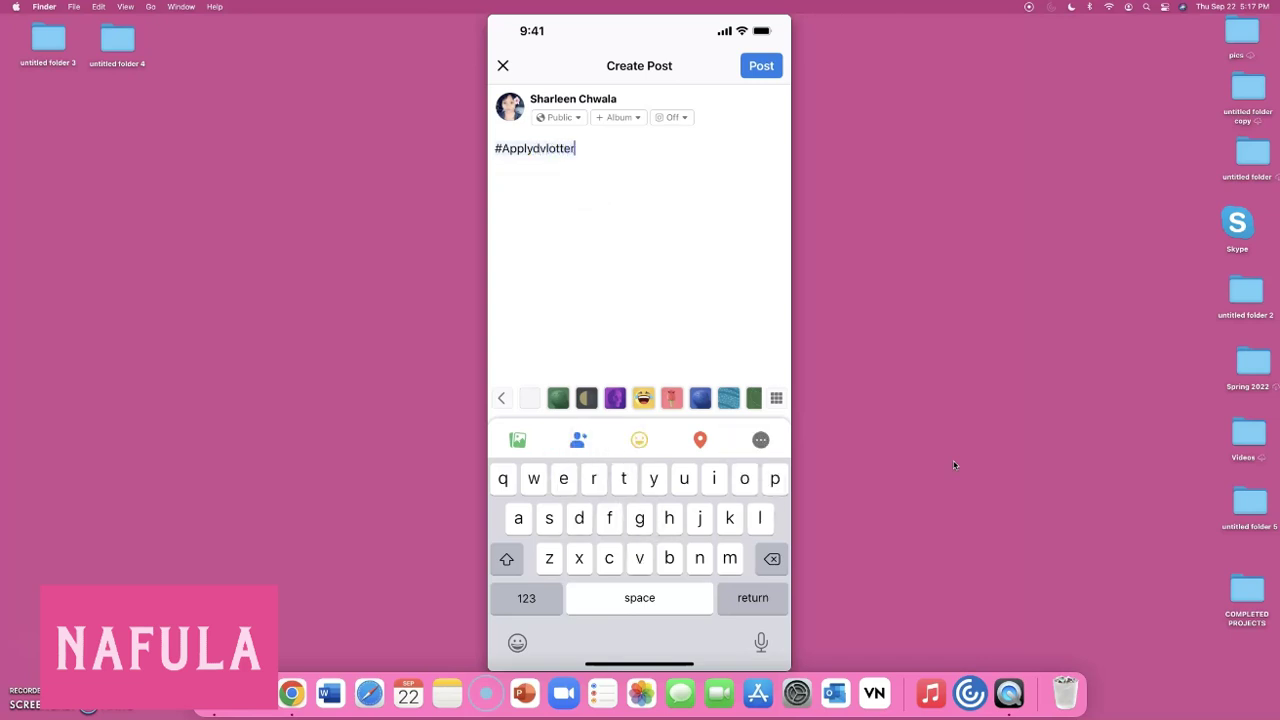
Step: Complete the hashtag #Applydvlottery in the new Facebook post and paste the copied video link on a new line
type("y")
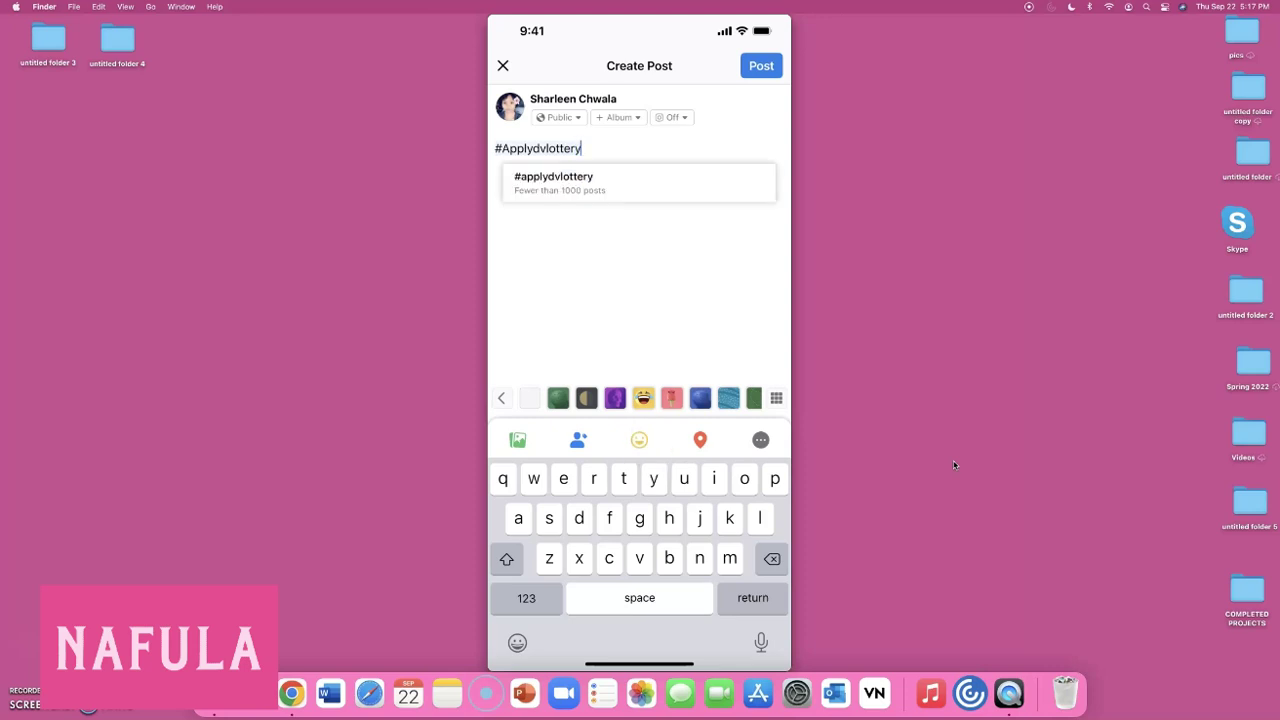
key("Return")
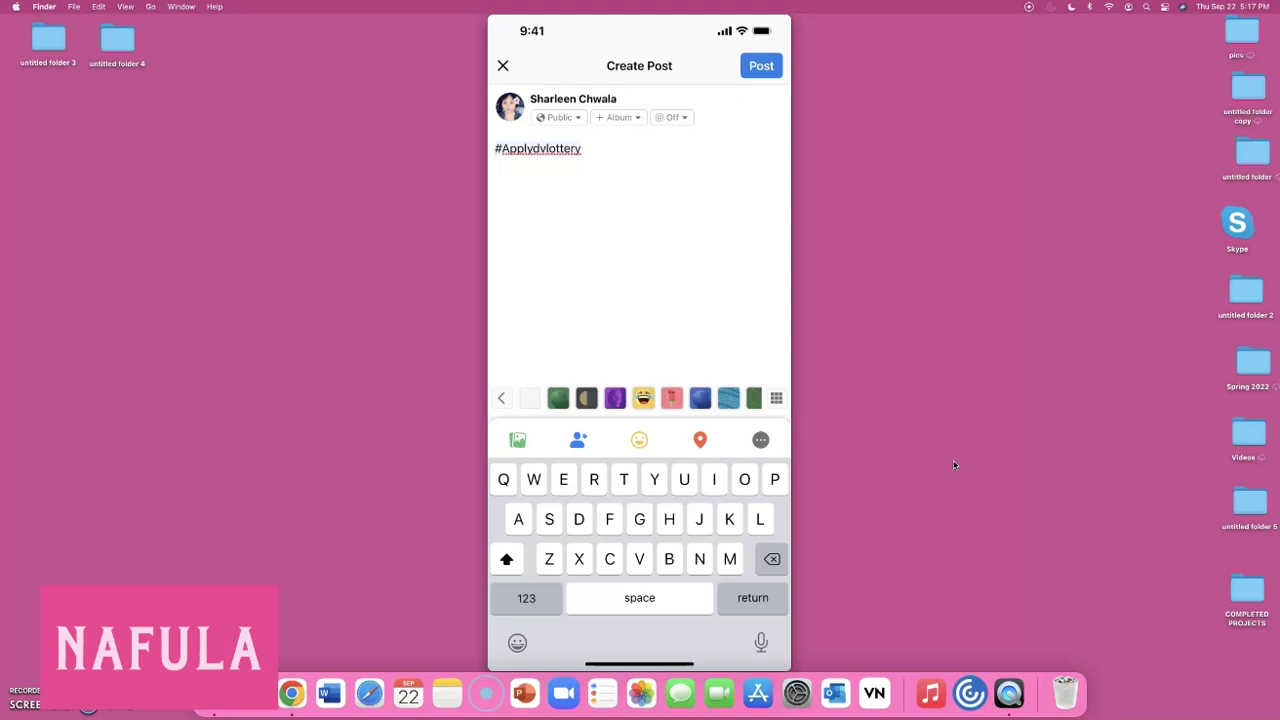
key("super+v")
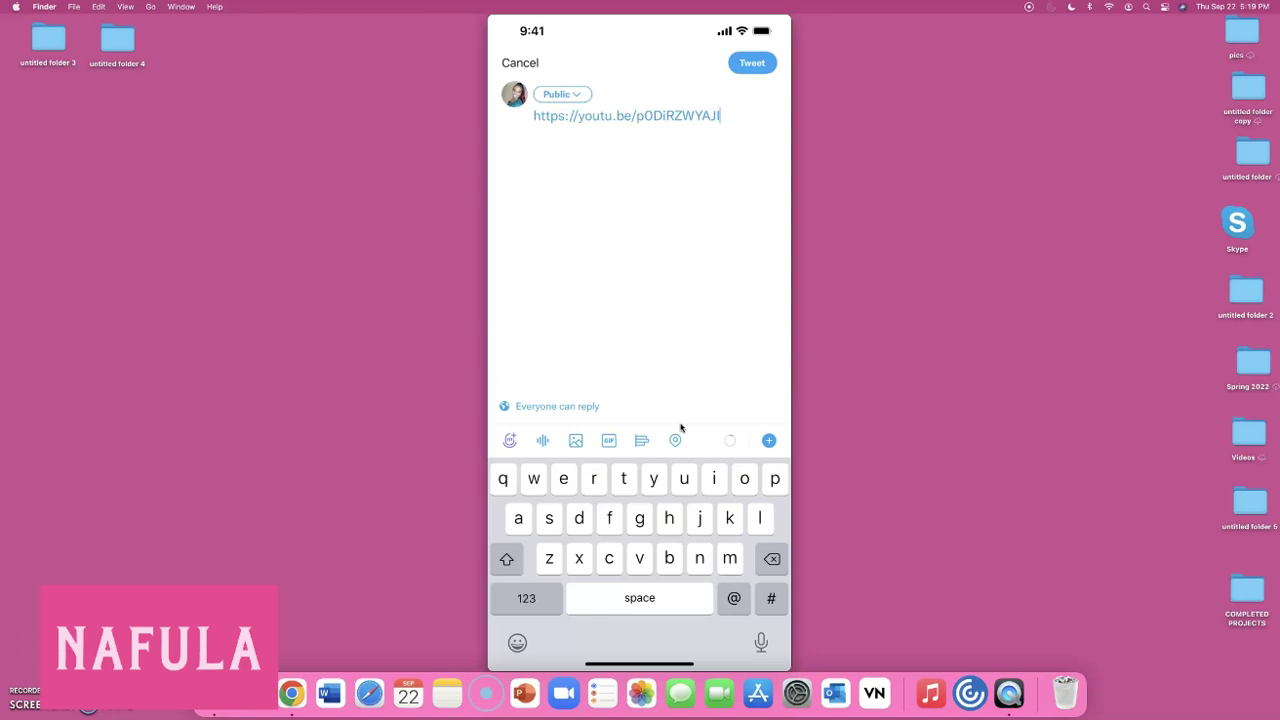
Step: Add the hashtags #kenya and #congo after the video link in the tweet
type("#")
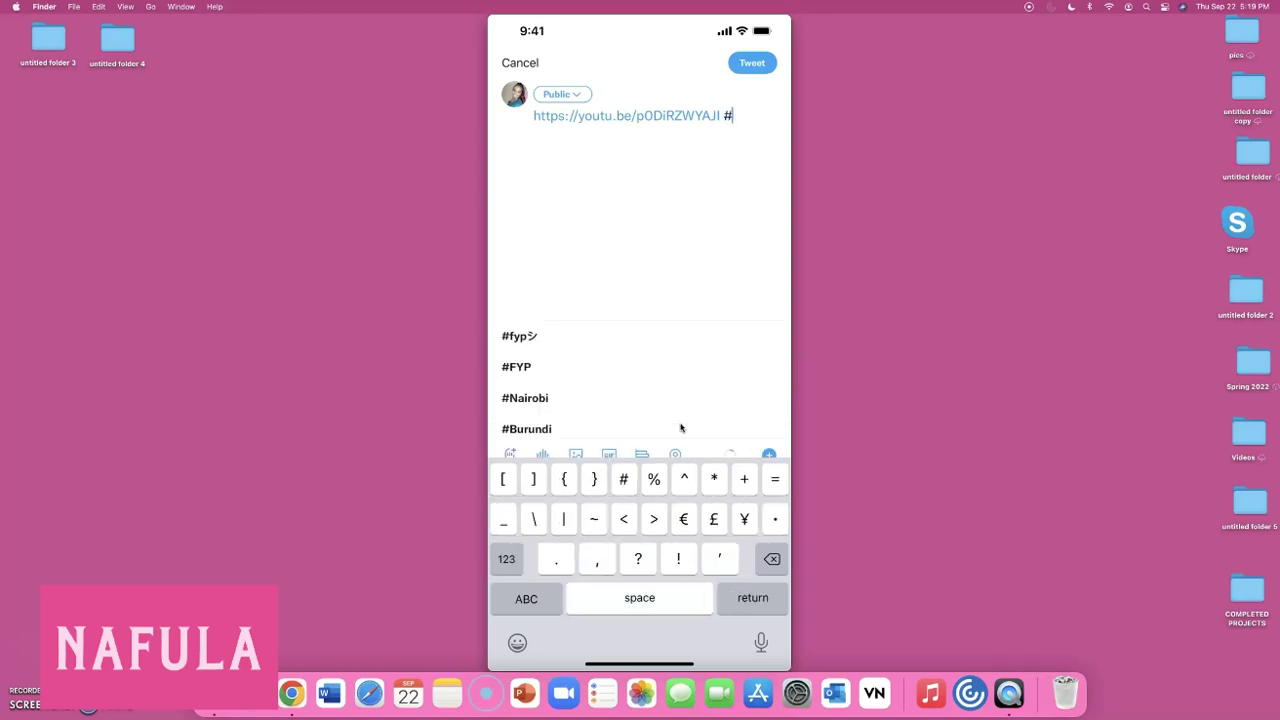
type("k")
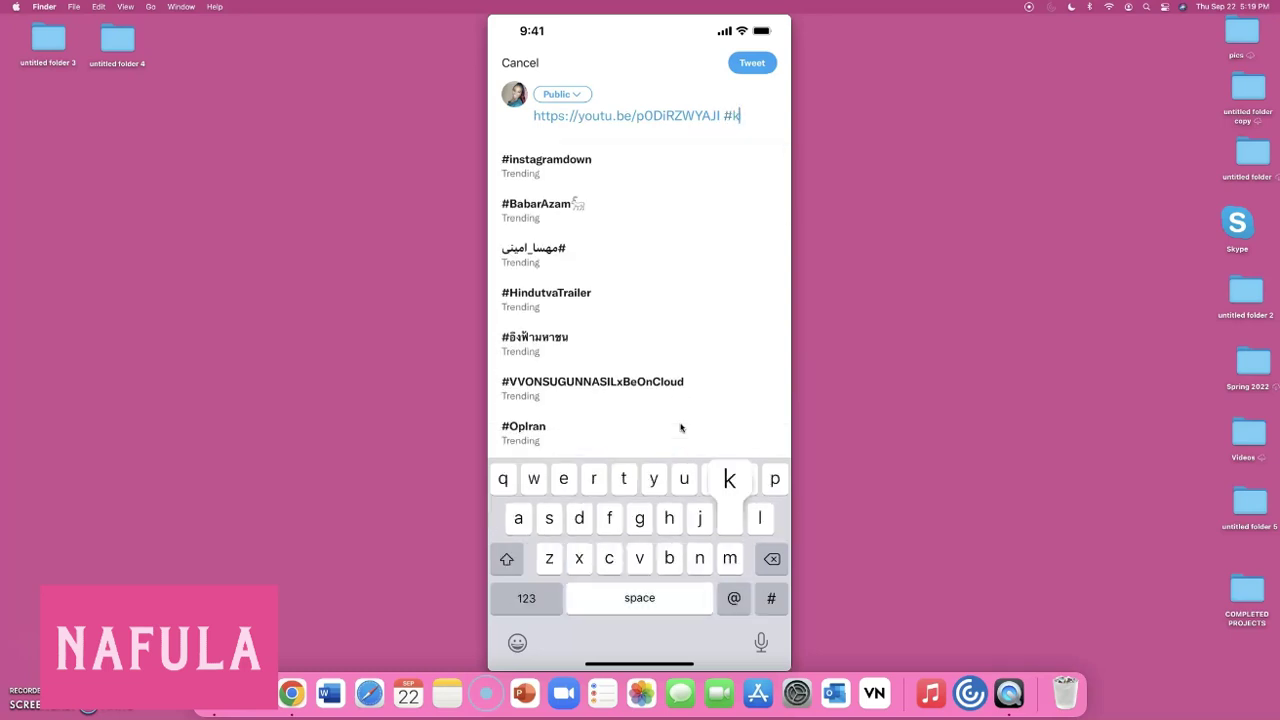
type("enya ")
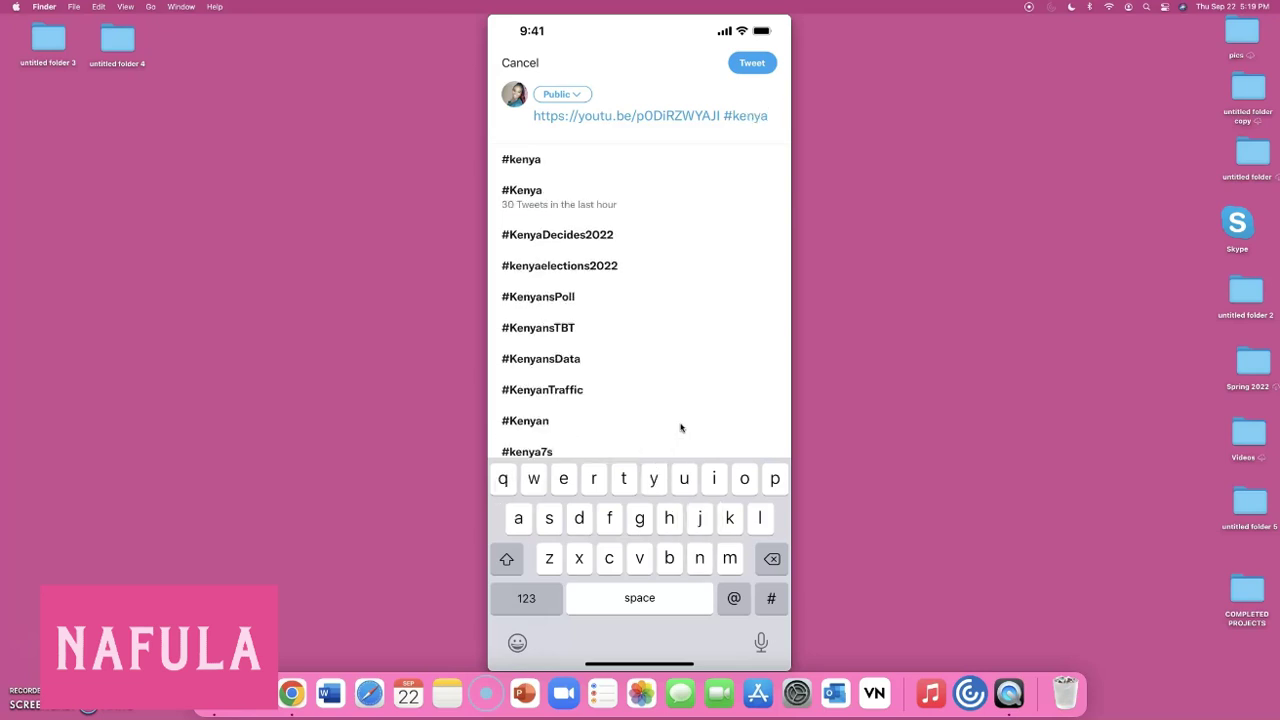
type("#")
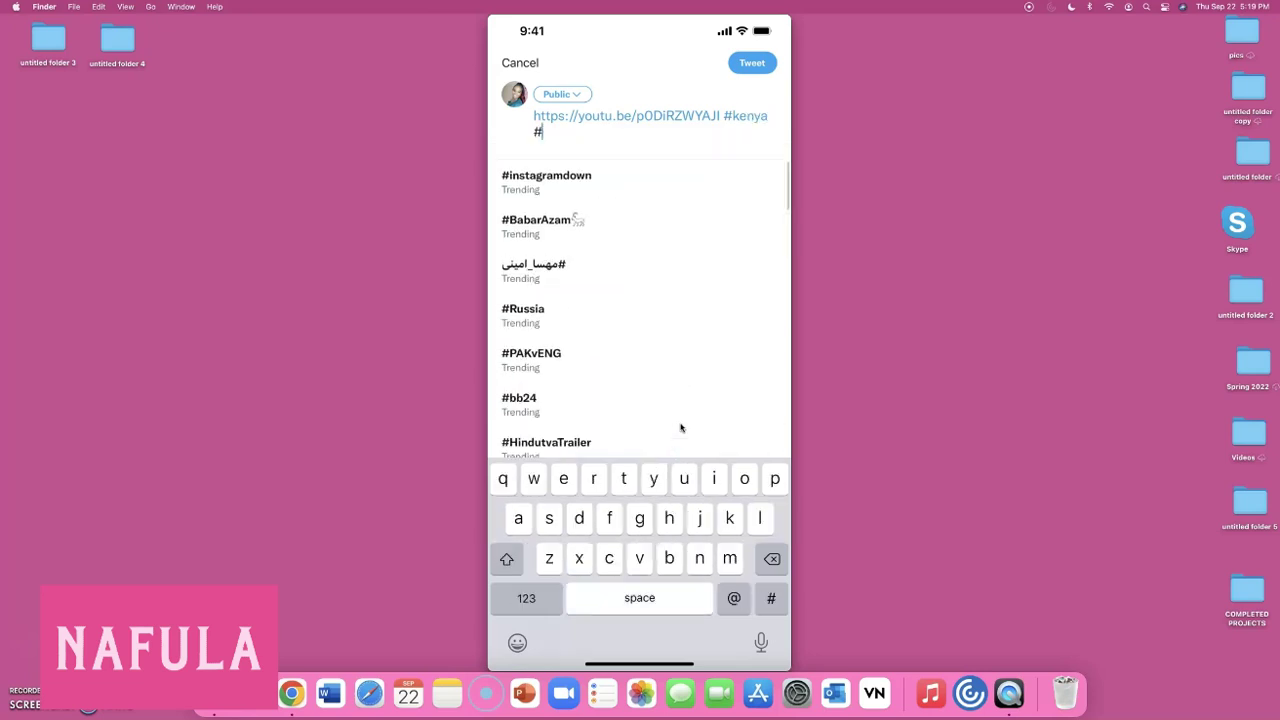
type("congo")
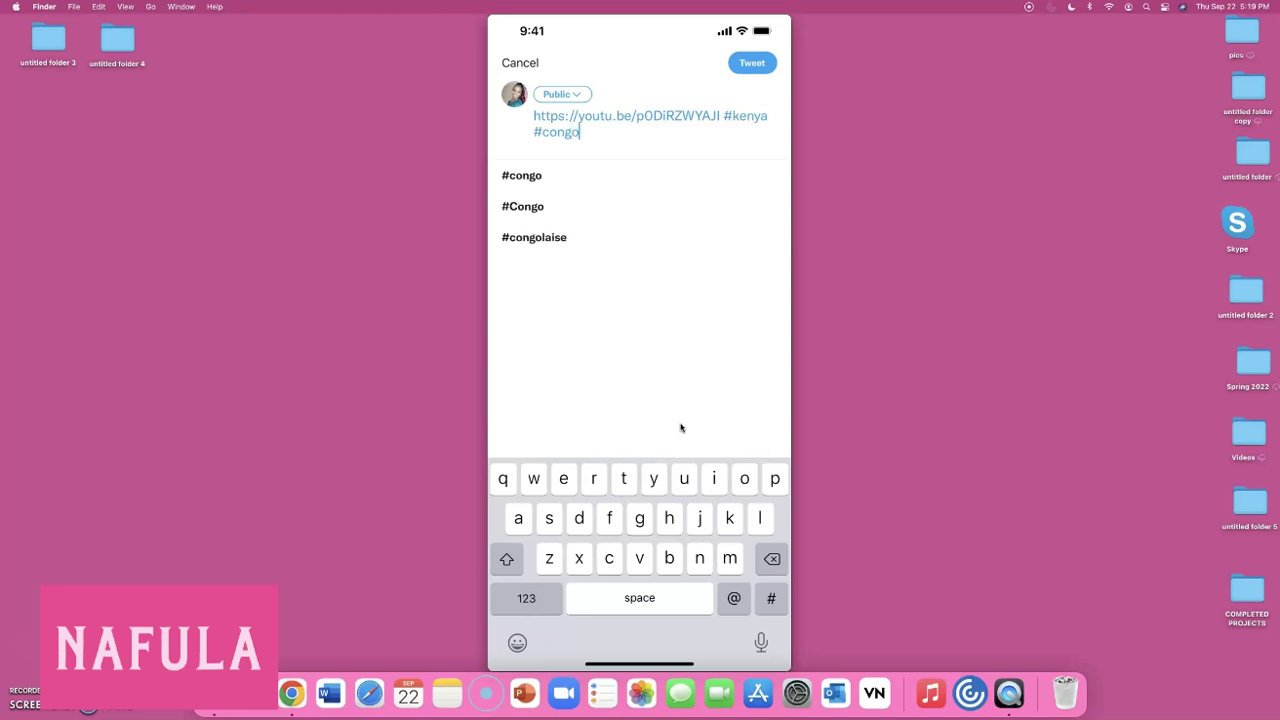